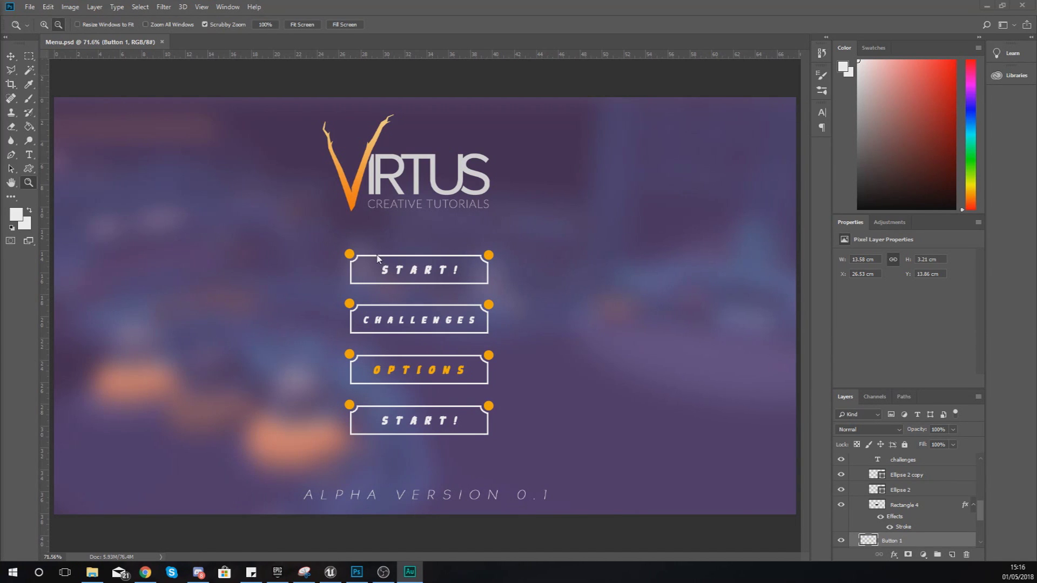
- Zoom in on the START, CHALLENGES and OPTIONS buttons in the Photoshop mockup, then switch to Unreal Engine
{"action": "left_click", "coordinate": [376, 298]}
{"action": "left_click_drag", "start_coordinate": [362, 343], "coordinate": [391, 339]}
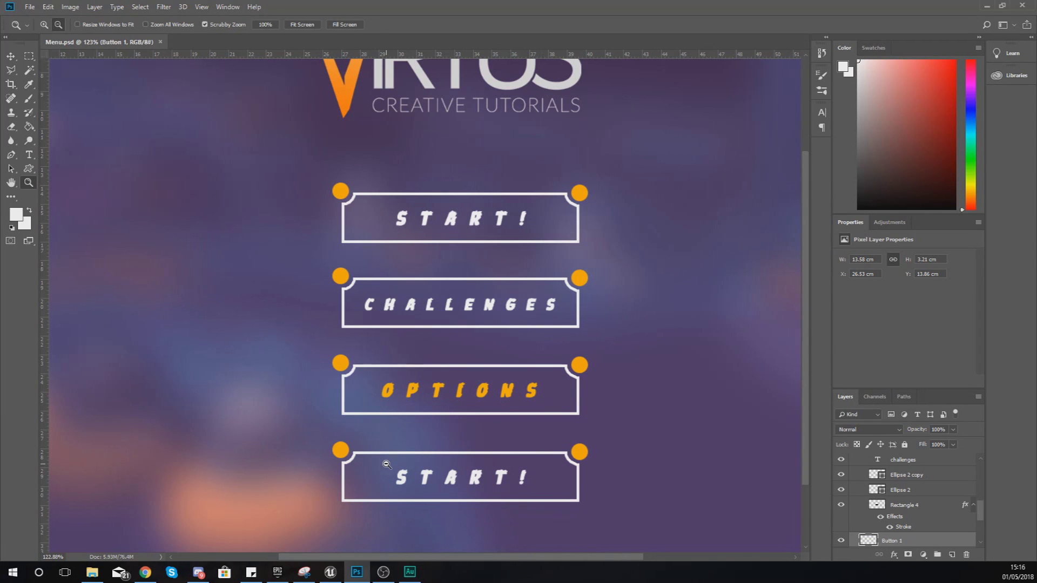
{"action": "left_click", "coordinate": [330, 574]}
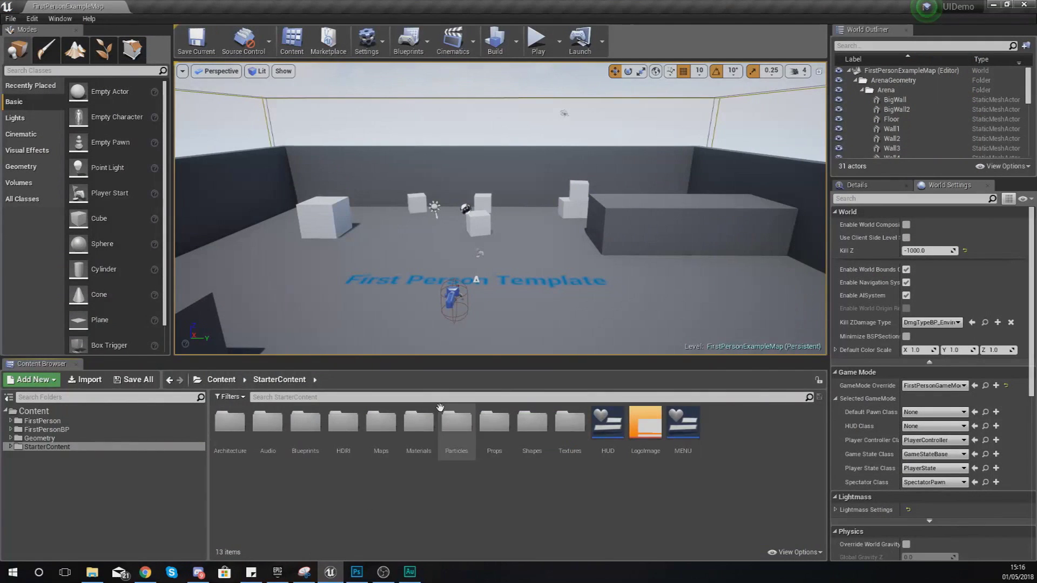
- Open the MENU widget blueprint in a small window and bring up the UIResources image folder
{"action": "double_click", "coordinate": [677, 433]}
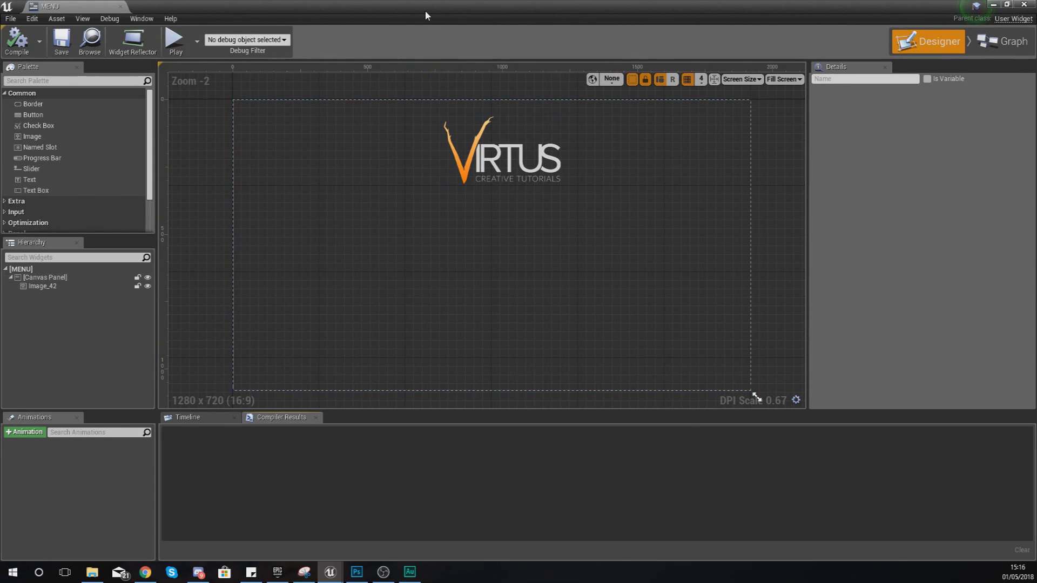
{"action": "left_click_drag", "start_coordinate": [426, 11], "coordinate": [436, 120]}
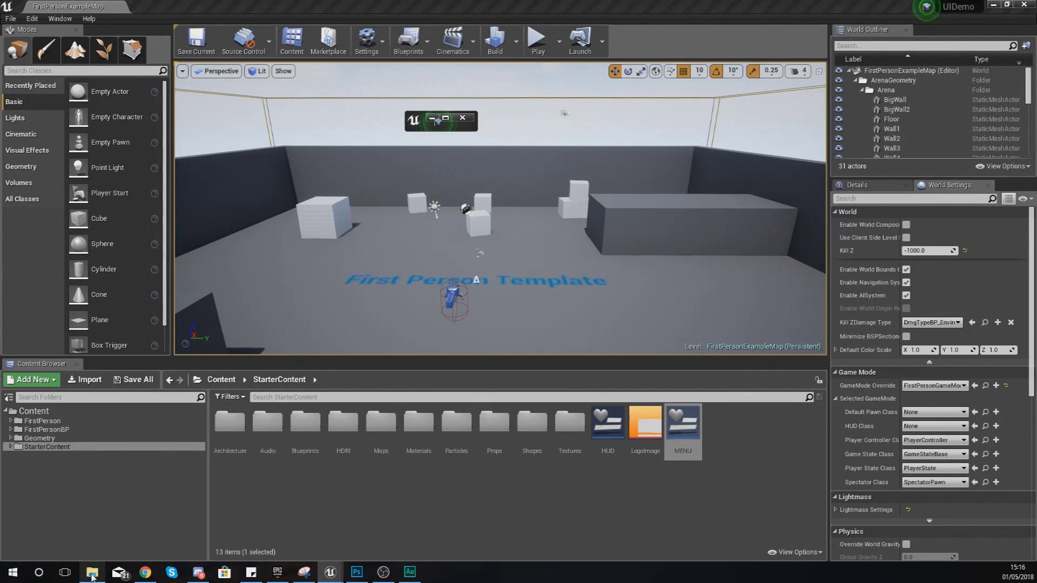
{"action": "left_click", "coordinate": [432, 118]}
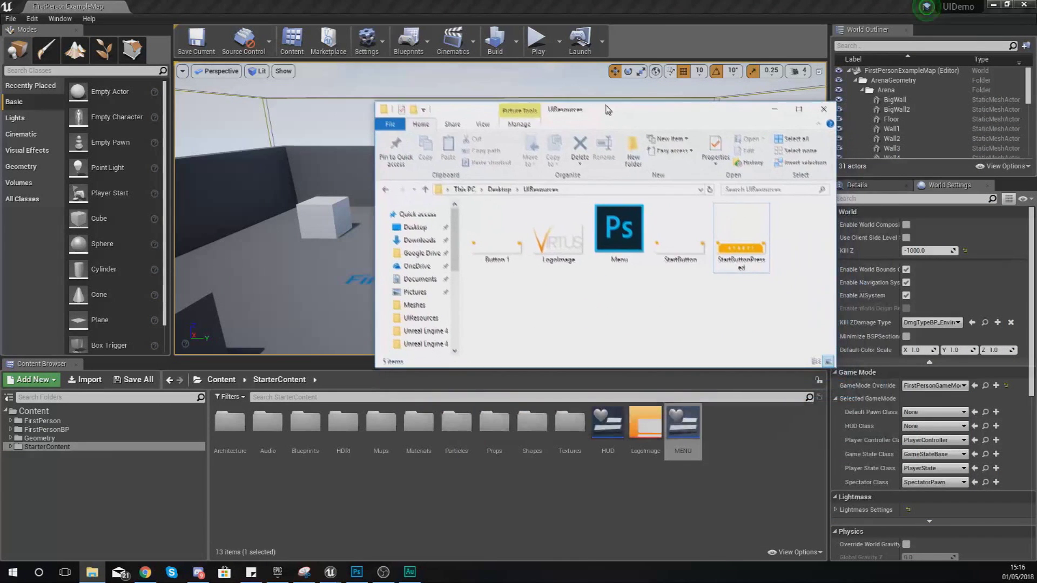
- Import the StartButton and StartButtonPressed images from Explorer into the StarterContent folder
{"action": "left_click", "coordinate": [741, 251]}
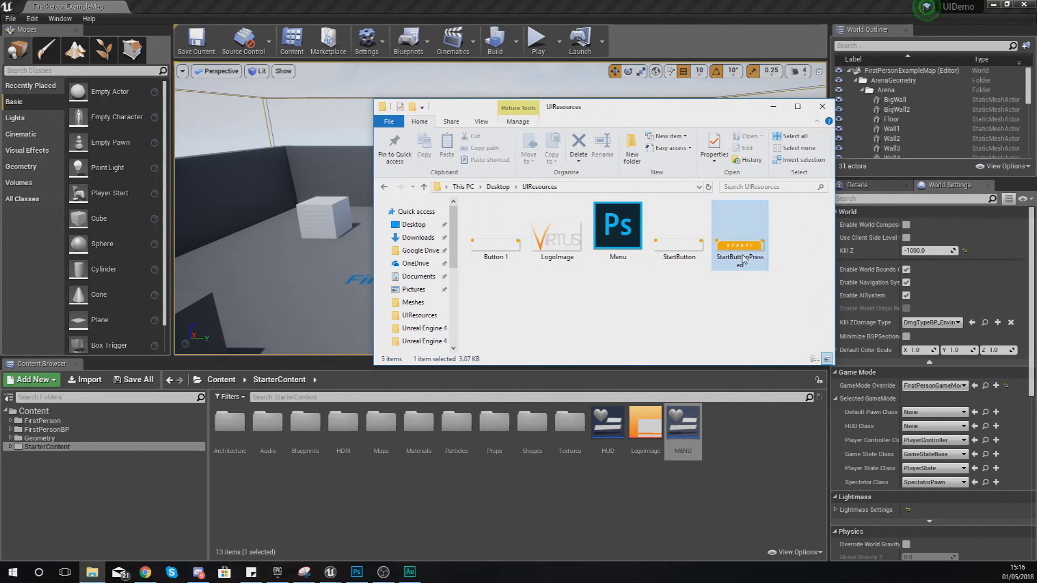
{"action": "left_click", "coordinate": [692, 255]}
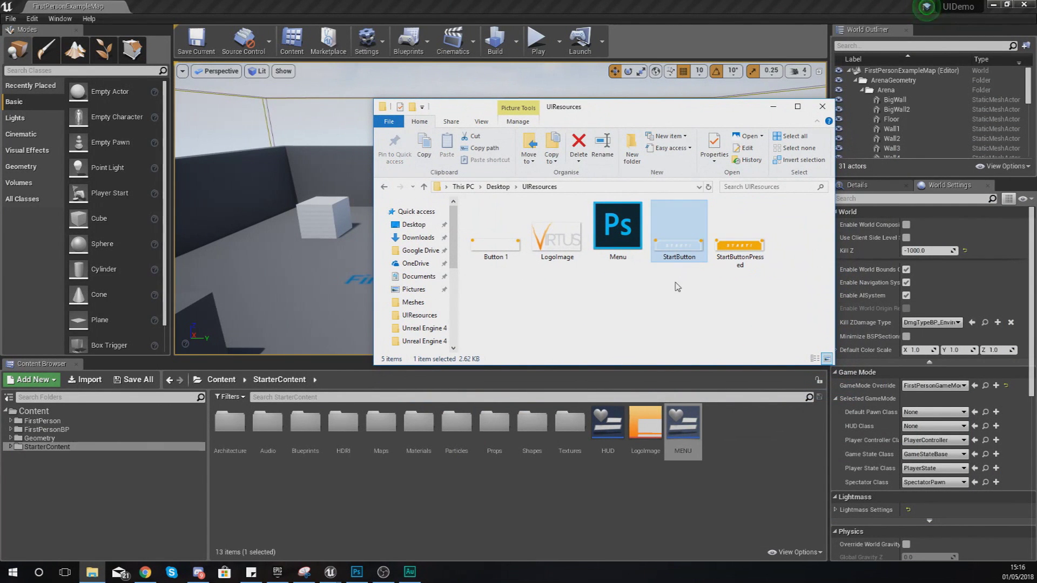
{"action": "left_click", "coordinate": [740, 246]}
{"action": "left_click", "coordinate": [679, 238], "text": "ctrl"}
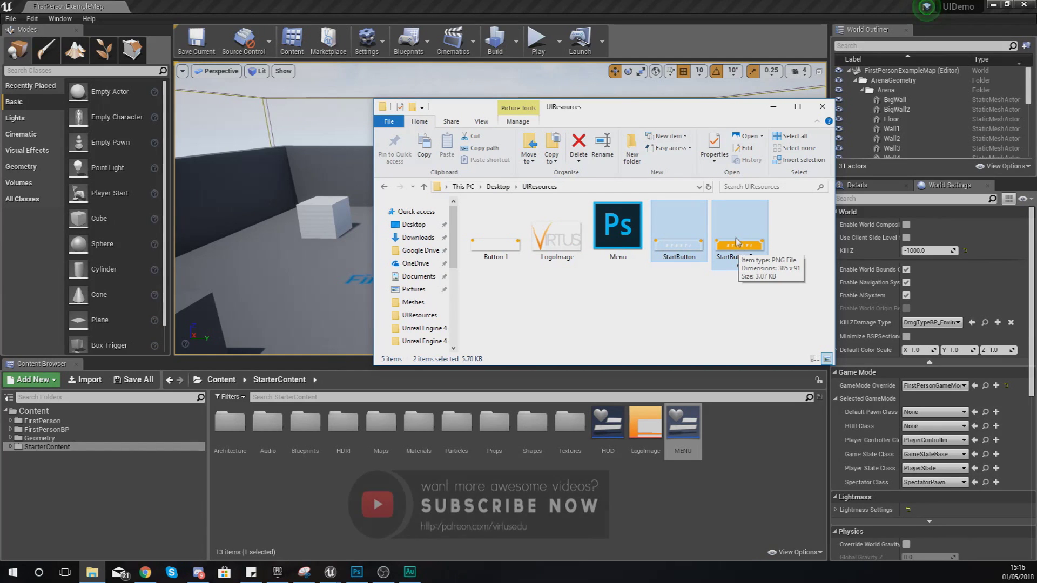
{"action": "left_click_drag", "start_coordinate": [738, 242], "coordinate": [739, 426]}
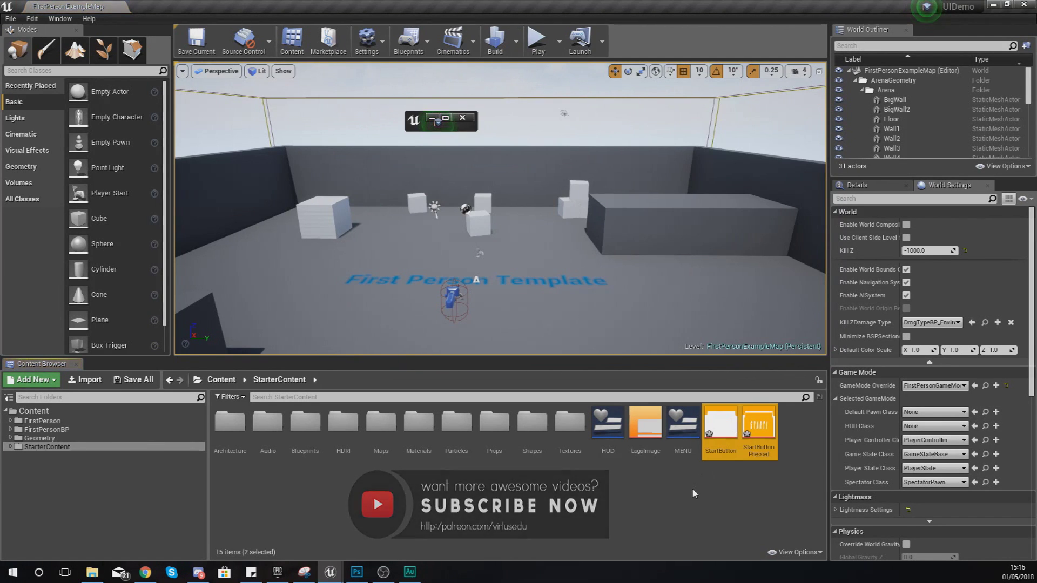
{"action": "left_click", "coordinate": [683, 434]}
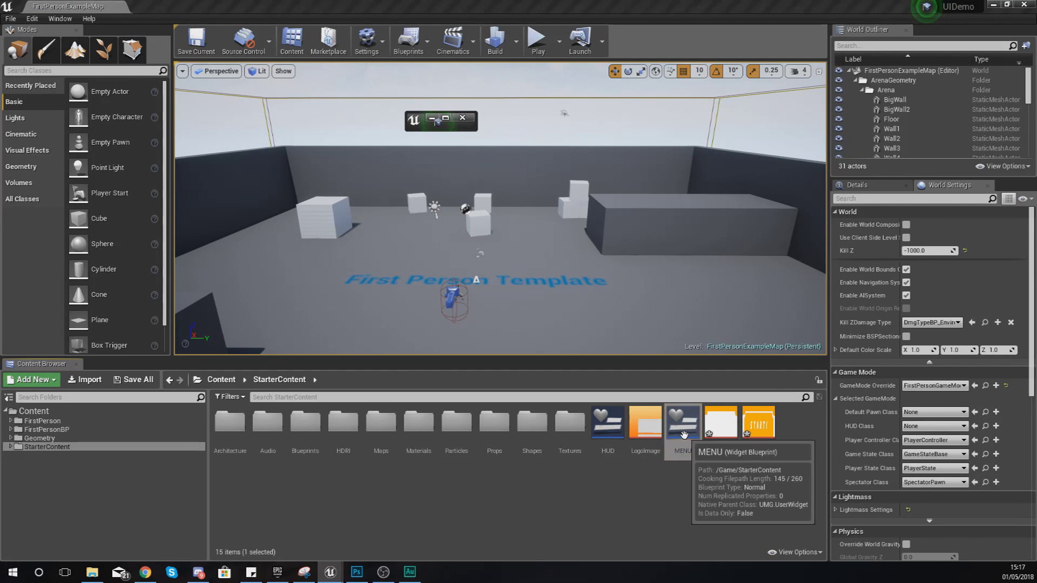
- Place a new Button from the Palette below the VIRTUS logo and anchor it to screen centre
{"action": "left_click", "coordinate": [446, 118]}
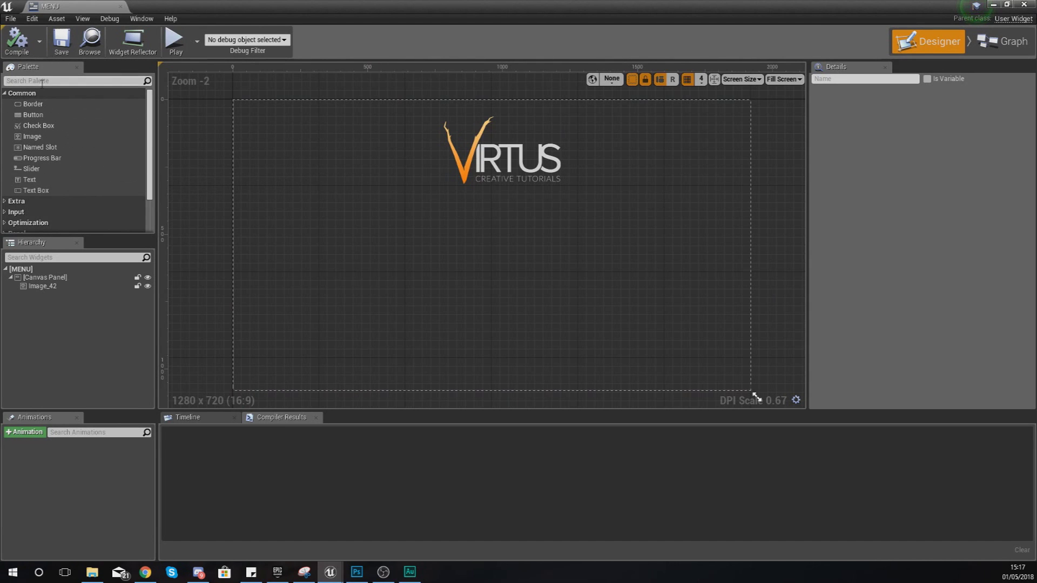
{"action": "left_click", "coordinate": [36, 116]}
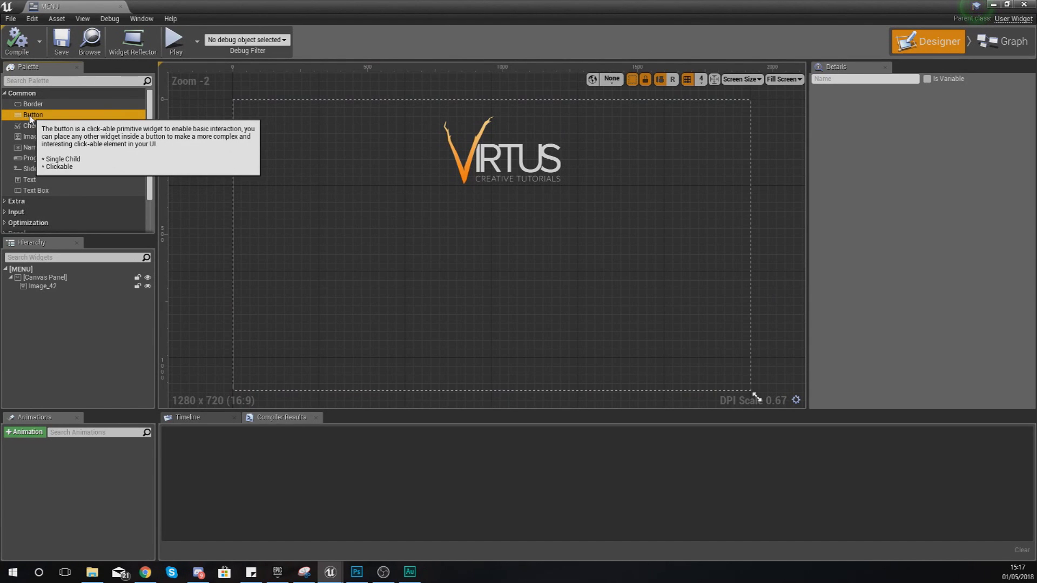
{"action": "left_click_drag", "start_coordinate": [30, 119], "coordinate": [475, 225]}
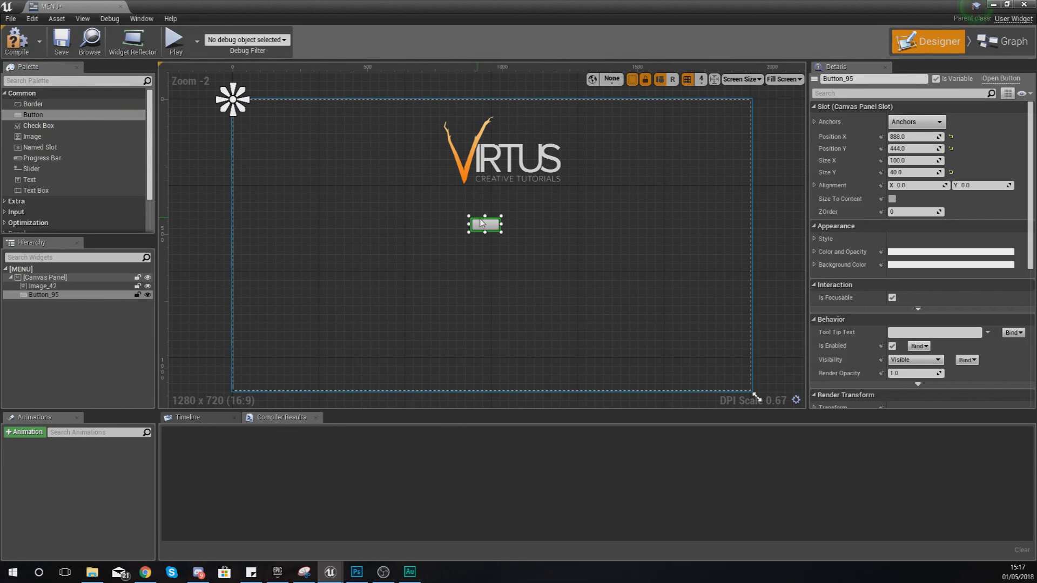
{"action": "scroll", "coordinate": [484, 234], "scroll_direction": "up", "scroll_amount": 4}
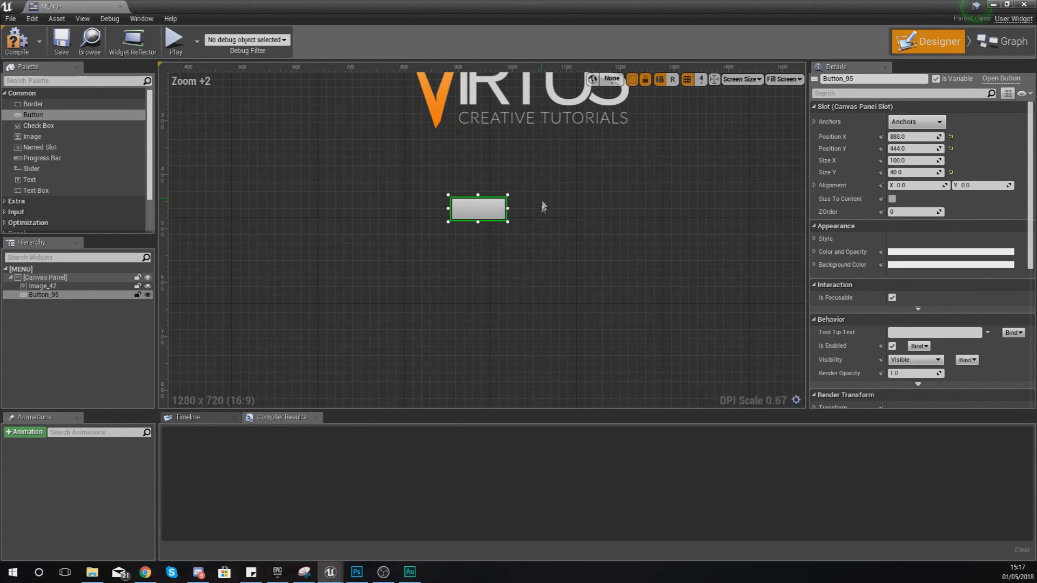
{"action": "scroll", "coordinate": [505, 248], "scroll_direction": "down", "scroll_amount": 2}
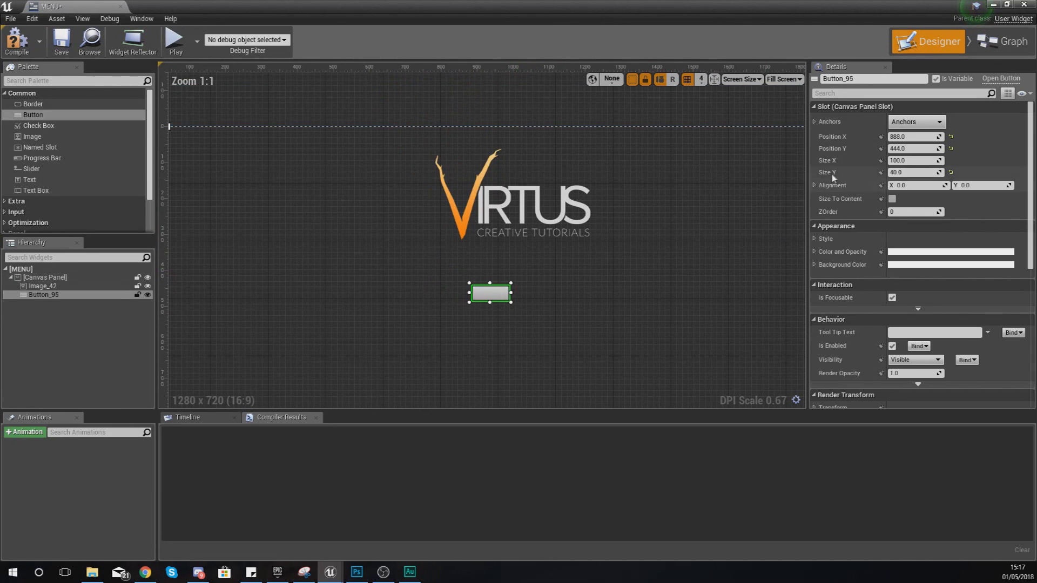
{"action": "left_click", "coordinate": [917, 122]}
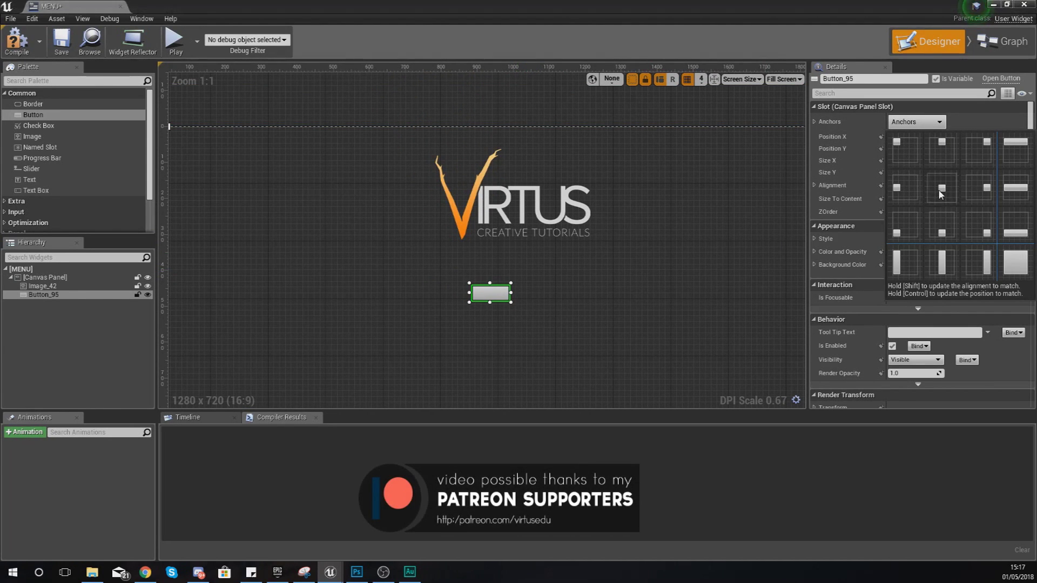
{"action": "left_click", "coordinate": [940, 195]}
- Anchor the VIRTUS logo image to the screen centre
{"action": "left_click", "coordinate": [562, 238]}
{"action": "left_click", "coordinate": [917, 121]}
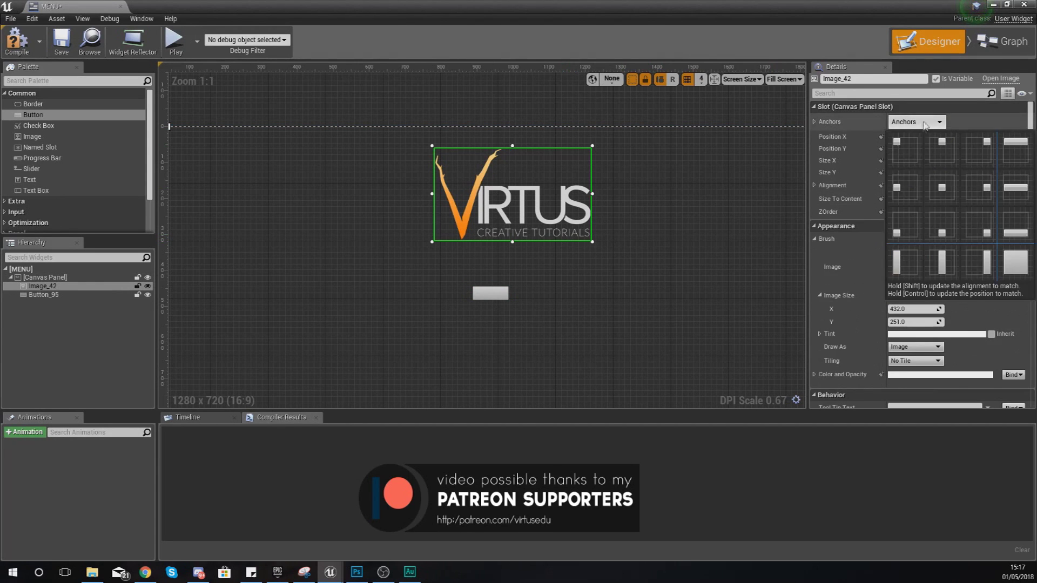
{"action": "left_click", "coordinate": [941, 194]}
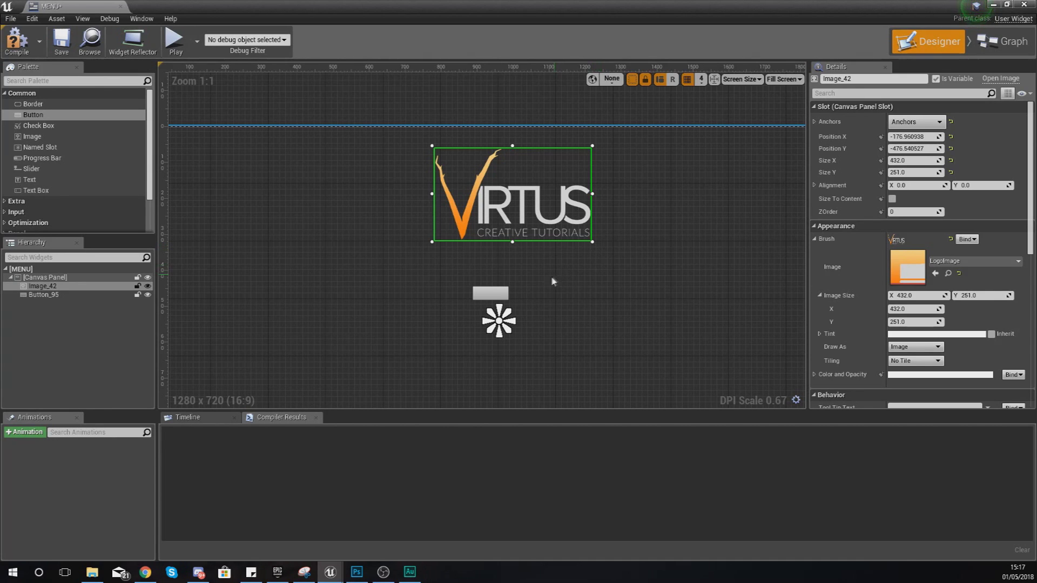
- Enlarge the button to about 432 × 118 and centre it below the logo
{"action": "left_click", "coordinate": [506, 295]}
{"action": "left_click_drag", "start_coordinate": [509, 295], "coordinate": [604, 328]}
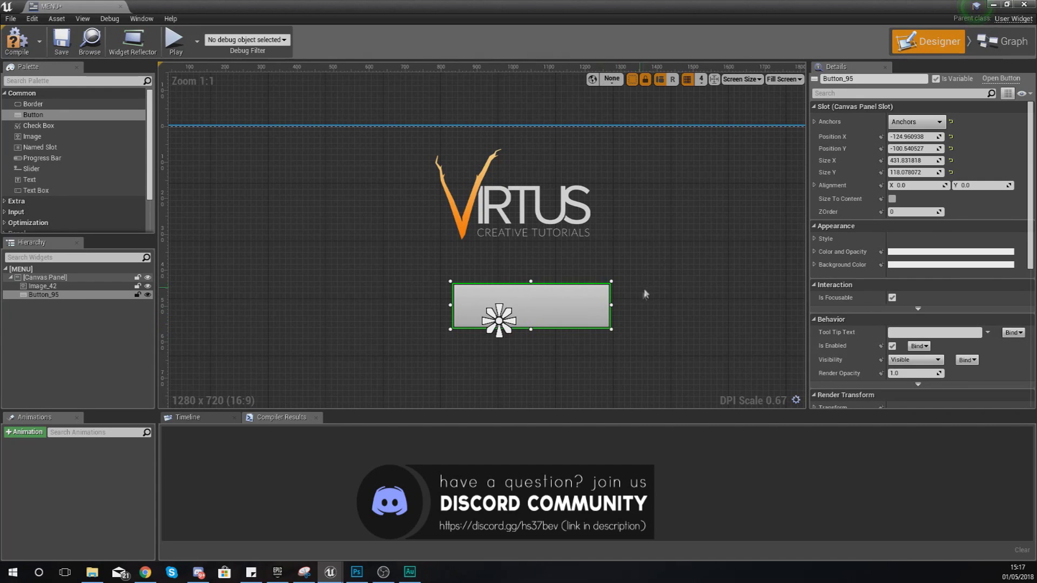
{"action": "left_click_drag", "start_coordinate": [574, 304], "coordinate": [552, 303]}
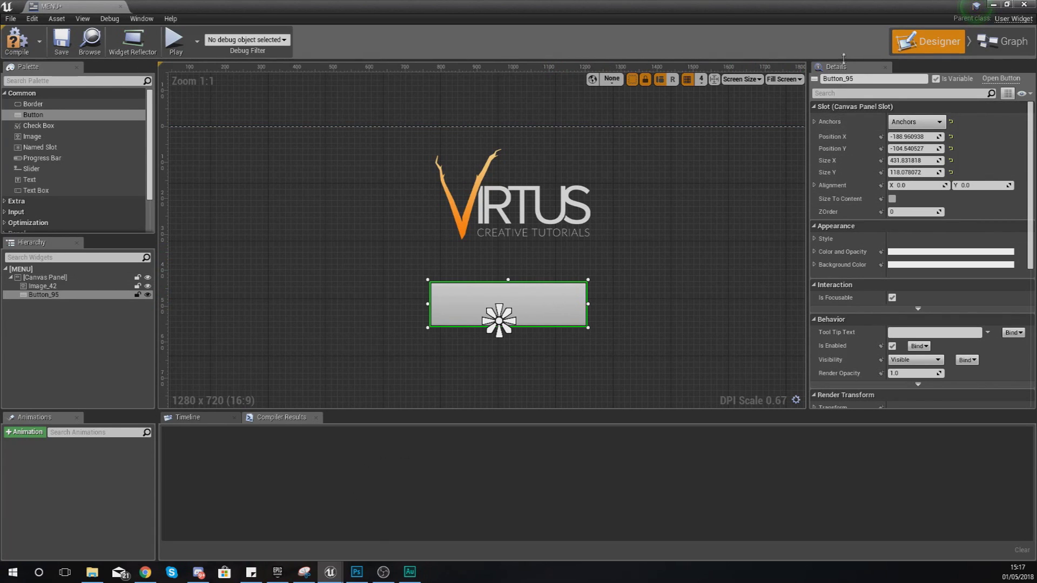
{"action": "left_click", "coordinate": [816, 239]}
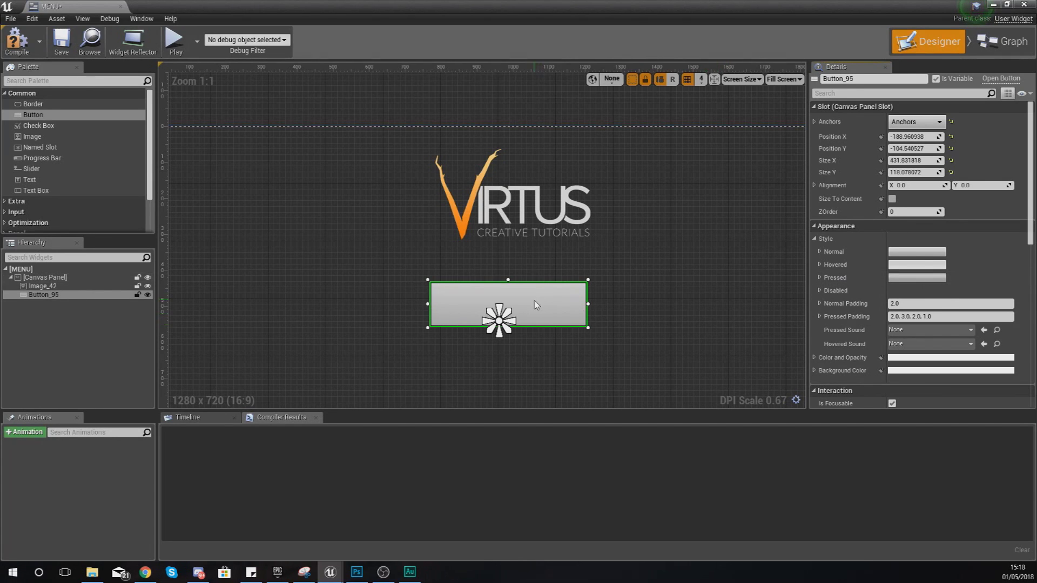
{"action": "left_click_drag", "start_coordinate": [535, 300], "coordinate": [549, 285]}
- Expand the Normal style and search the image asset picker for 'start'
{"action": "left_click", "coordinate": [819, 253]}
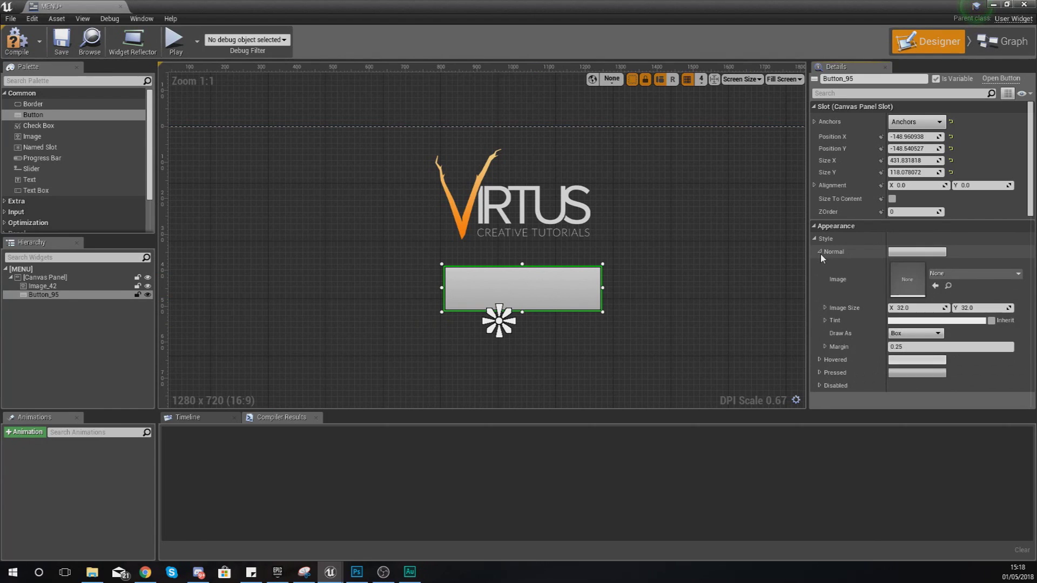
{"action": "left_click", "coordinate": [940, 276]}
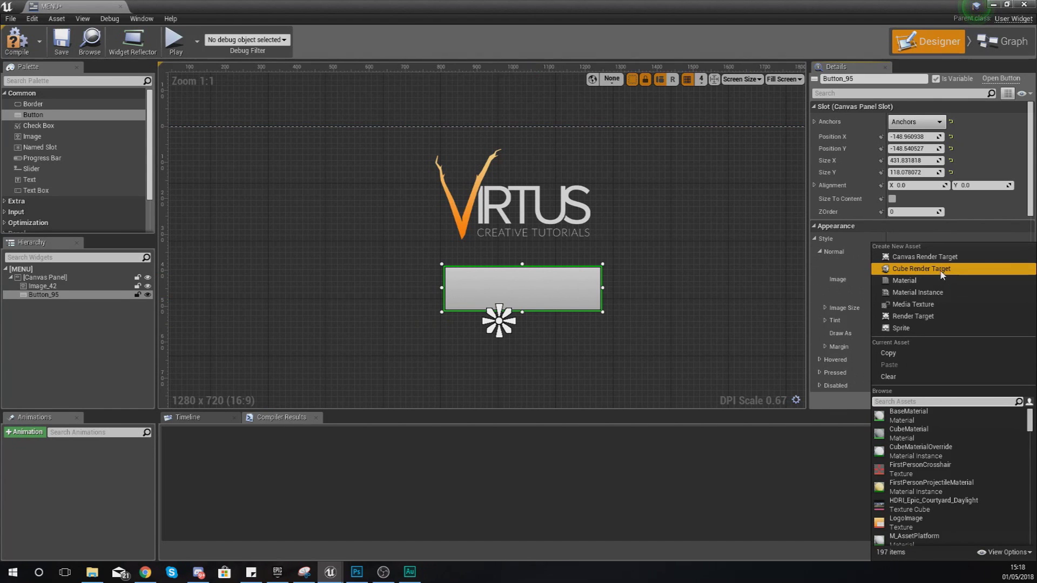
{"action": "left_click", "coordinate": [874, 269]}
{"action": "left_click", "coordinate": [940, 276]}
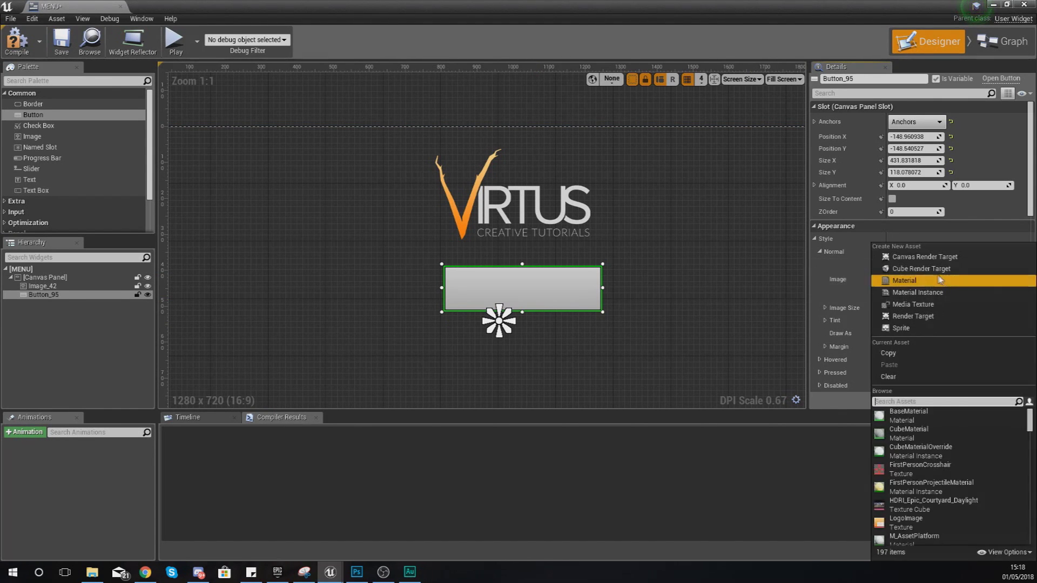
{"action": "left_click", "coordinate": [864, 276]}
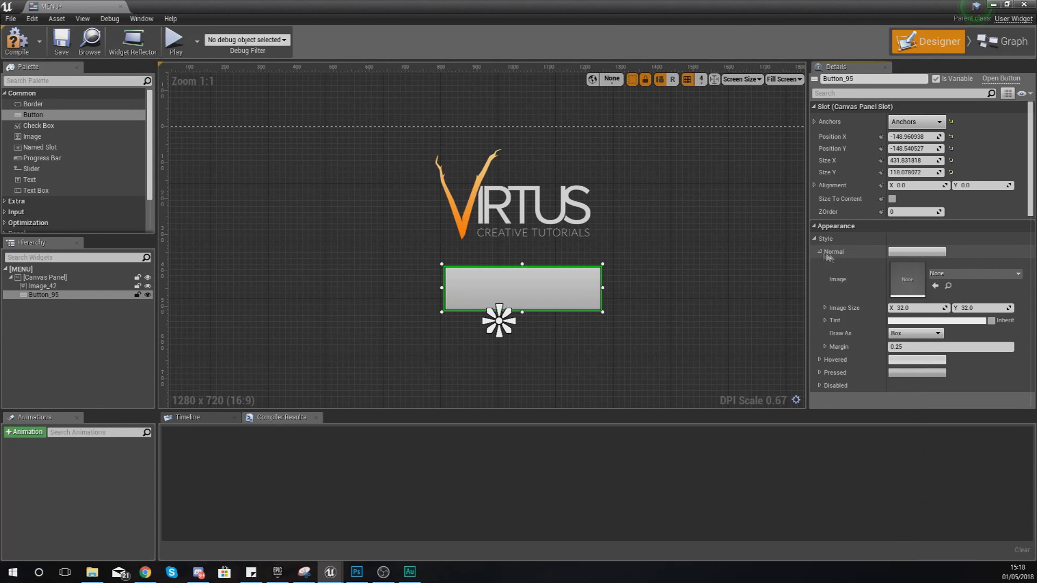
{"action": "left_click", "coordinate": [934, 274]}
{"action": "type", "text": "start"}
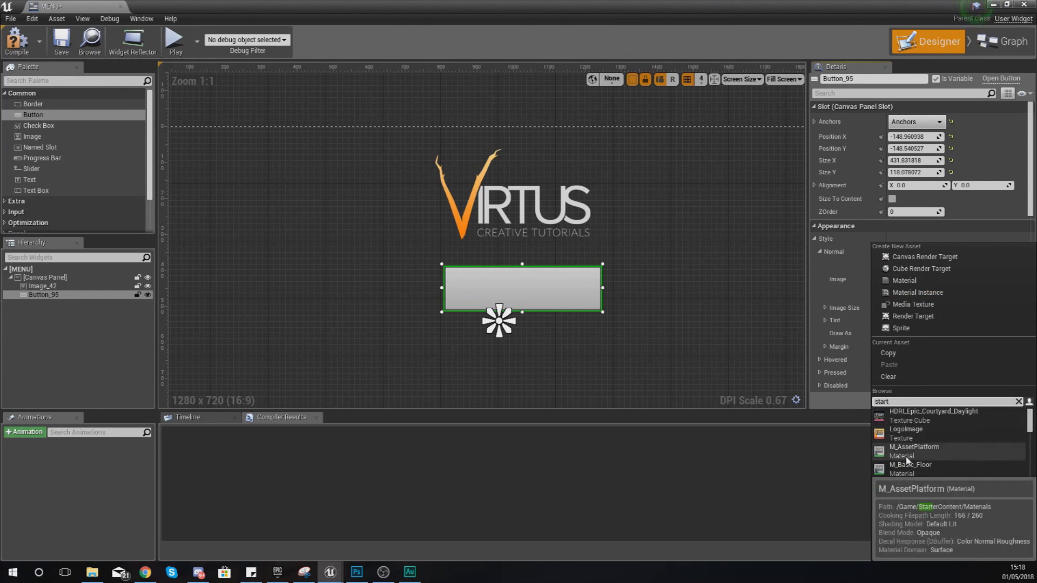
{"action": "scroll", "coordinate": [929, 456], "scroll_direction": "down", "scroll_amount": 3}
{"action": "scroll", "coordinate": [947, 457], "scroll_direction": "up", "scroll_amount": 3}
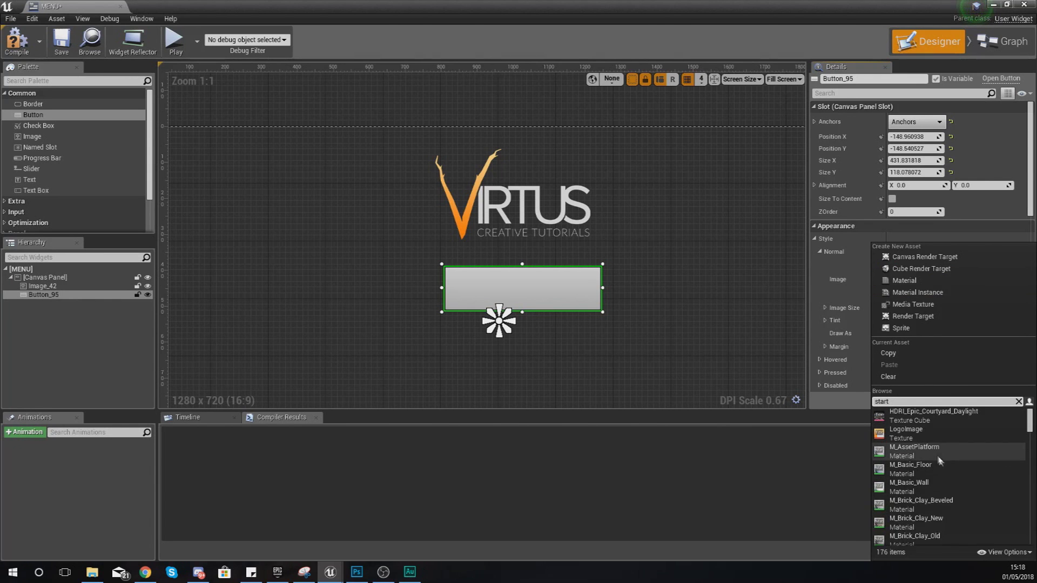
{"action": "scroll", "coordinate": [959, 465], "scroll_direction": "down", "scroll_amount": 5}
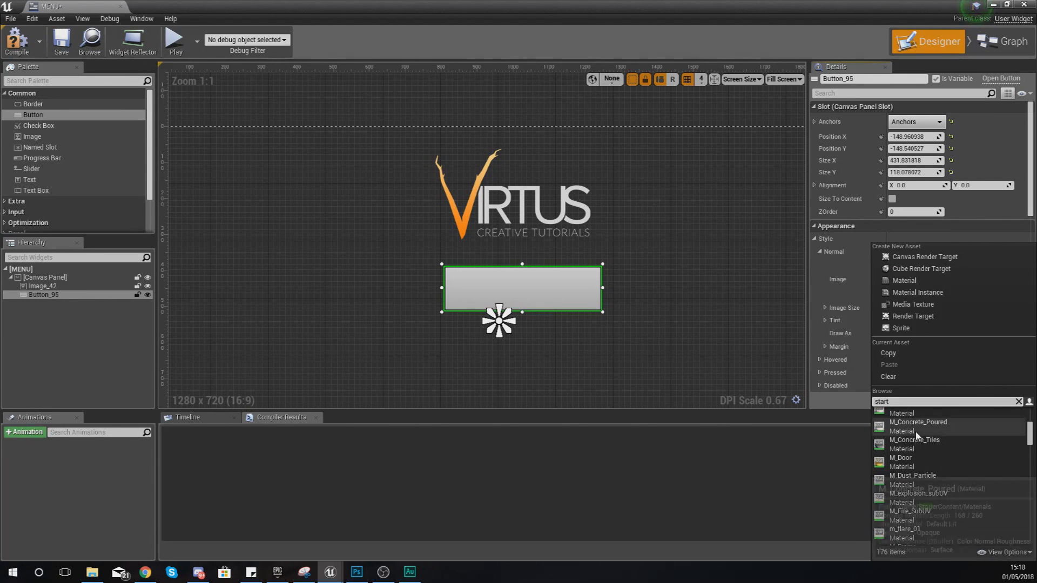
- Search 'startb' and assign the StartButton texture as the Normal image
{"action": "left_click", "coordinate": [993, 5]}
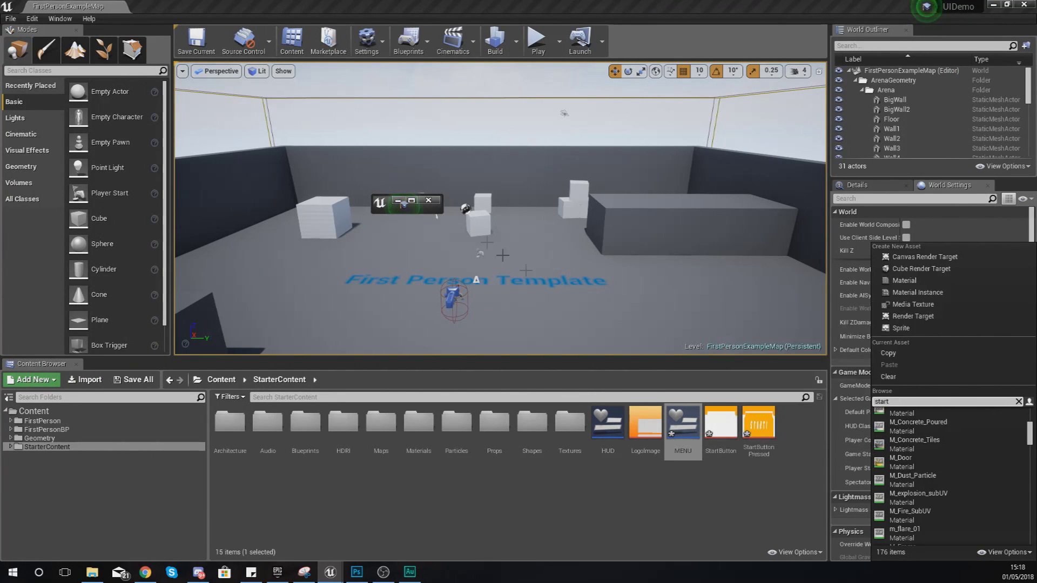
{"action": "left_click", "coordinate": [411, 200]}
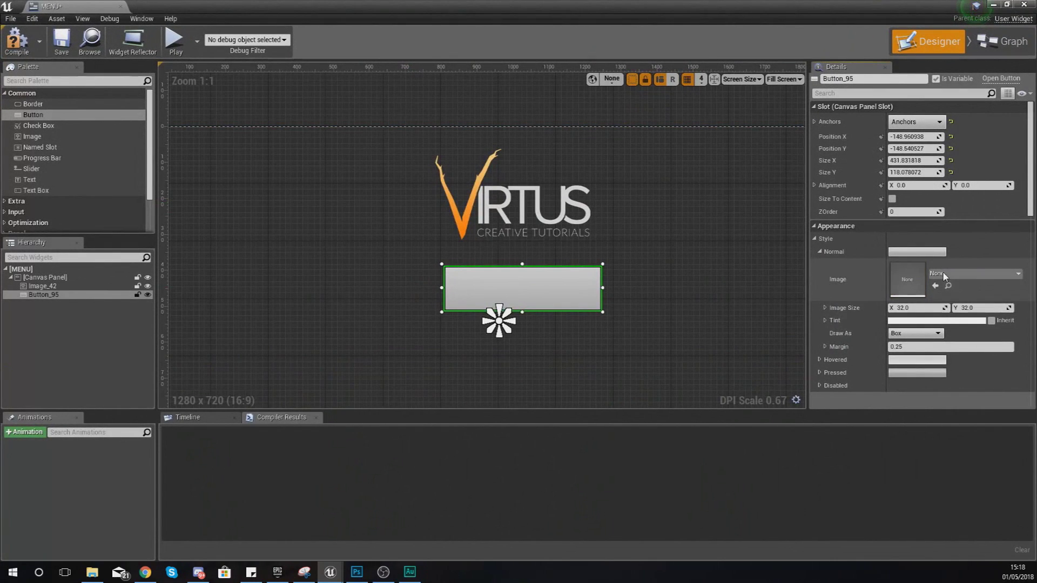
{"action": "left_click", "coordinate": [945, 274]}
{"action": "type", "text": "startb"}
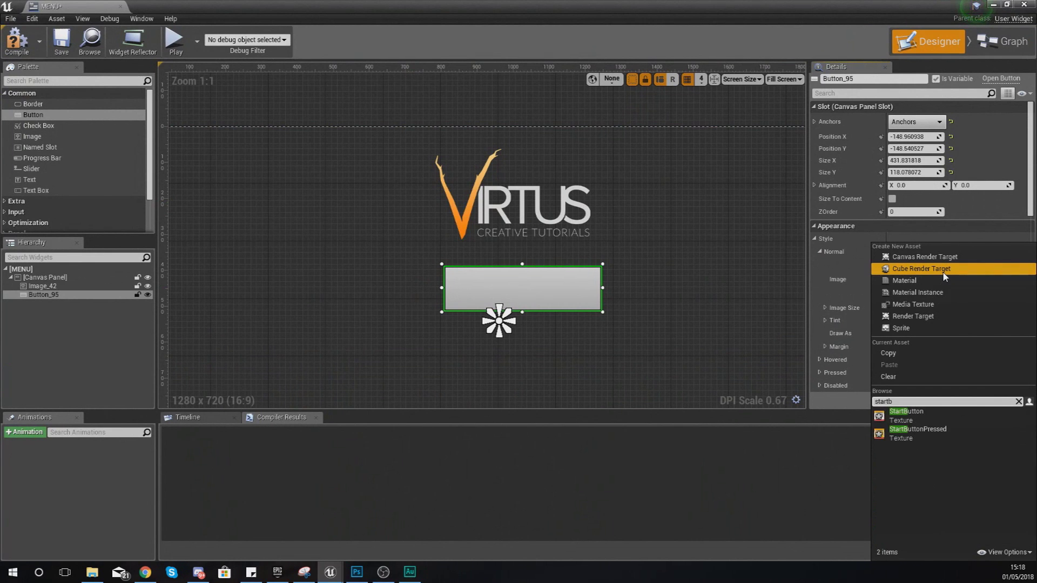
{"action": "left_click", "coordinate": [925, 416]}
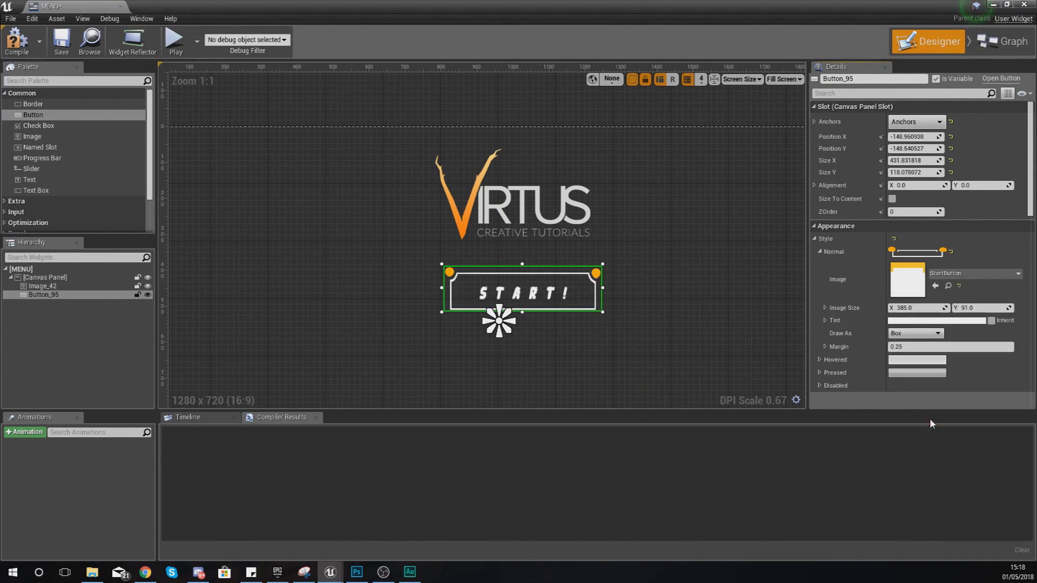
- Resize the START! button to 385 × 91 and shift it slightly lower and right
{"action": "left_click_drag", "start_coordinate": [537, 291], "coordinate": [537, 301]}
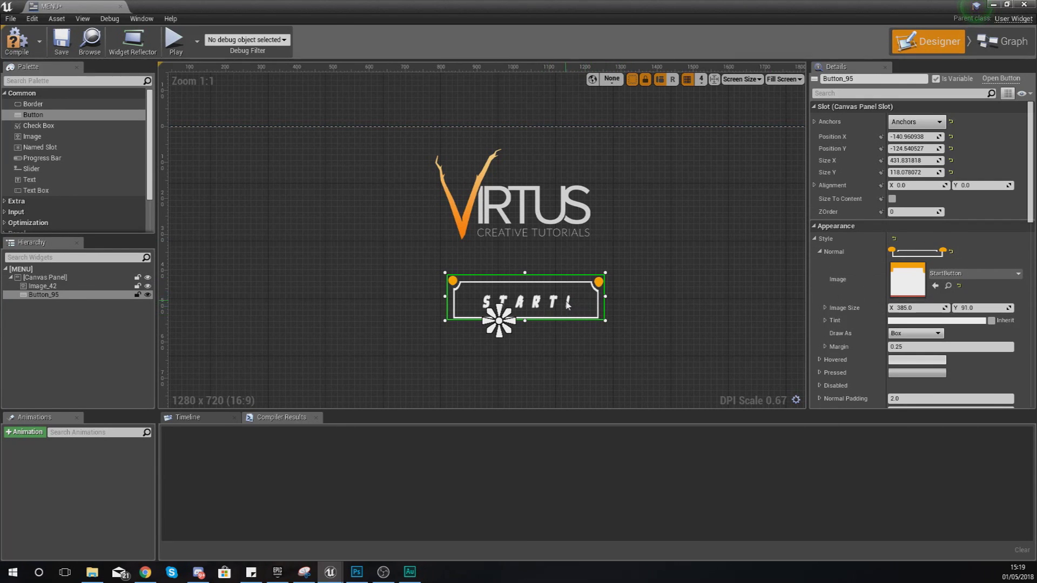
{"action": "left_click_drag", "start_coordinate": [605, 320], "coordinate": [604, 330]}
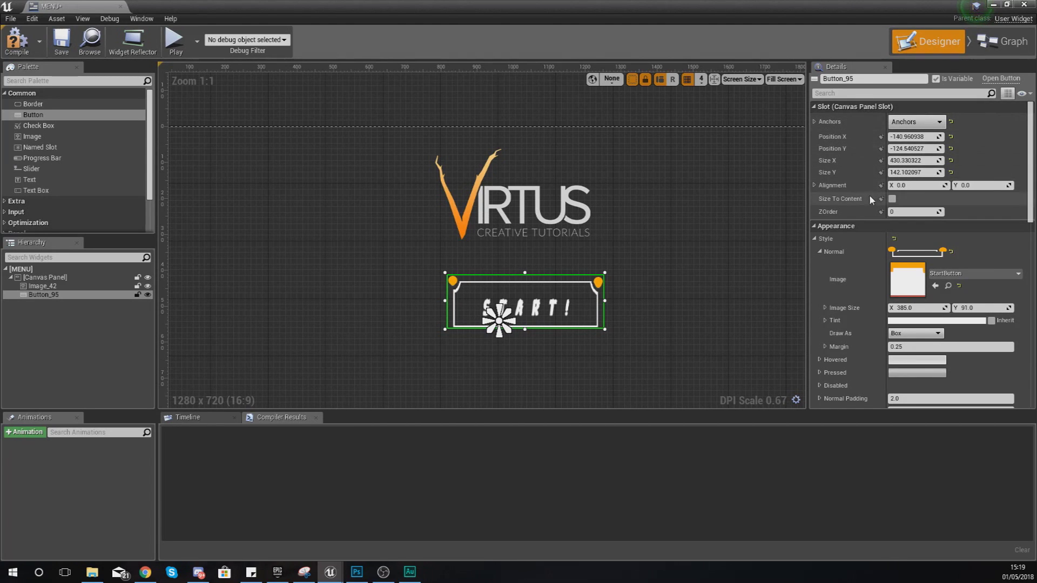
{"action": "left_click", "coordinate": [906, 161]}
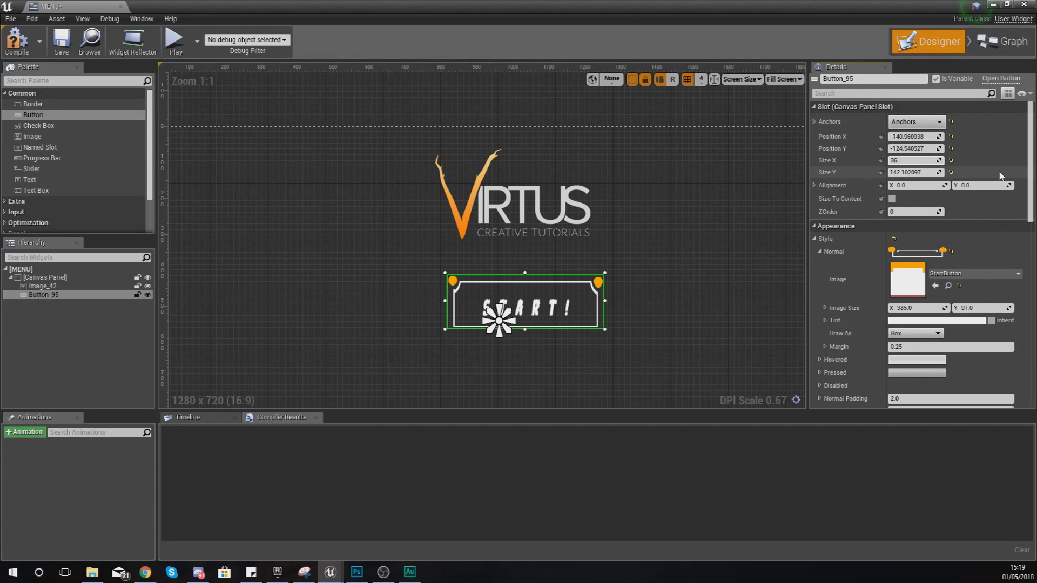
{"action": "key", "text": "Tab"}
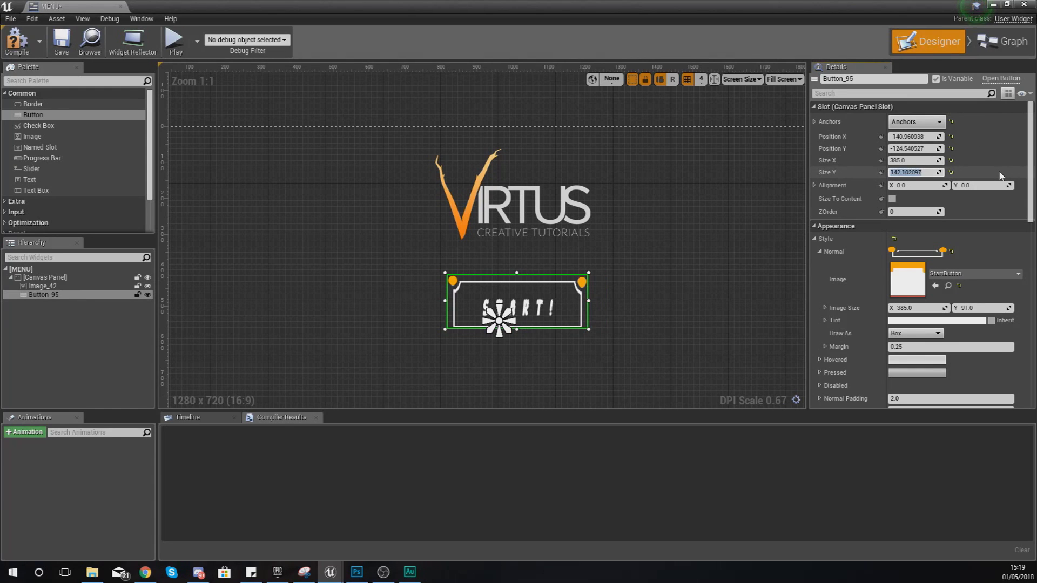
{"action": "type", "text": "91"}
{"action": "key", "text": "Return"}
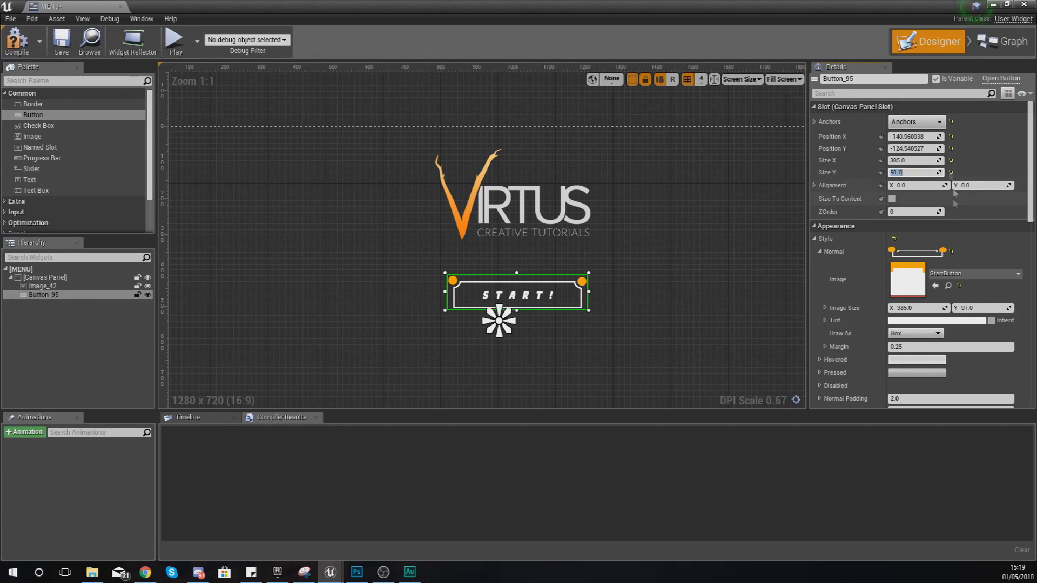
{"action": "mouse_move", "coordinate": [549, 297]}
{"action": "left_mouse_down"}
{"action": "mouse_move", "coordinate": [560, 296]}
{"action": "mouse_move", "coordinate": [553, 306]}
{"action": "left_mouse_up"}
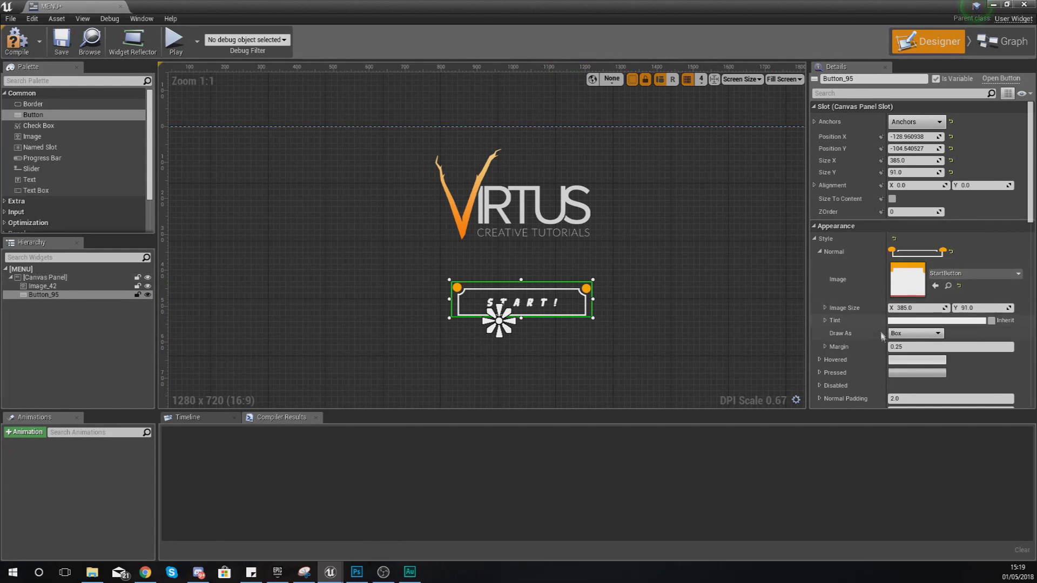
- Set the Normal image margin to 0.0
{"action": "left_click", "coordinate": [919, 347]}
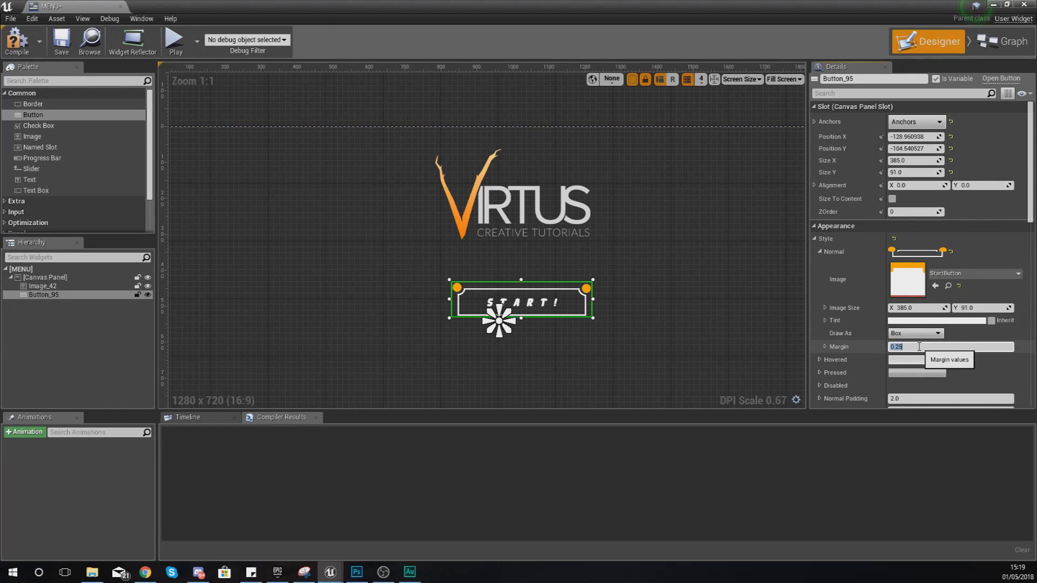
{"action": "type", "text": "0"}
{"action": "key", "text": "Return"}
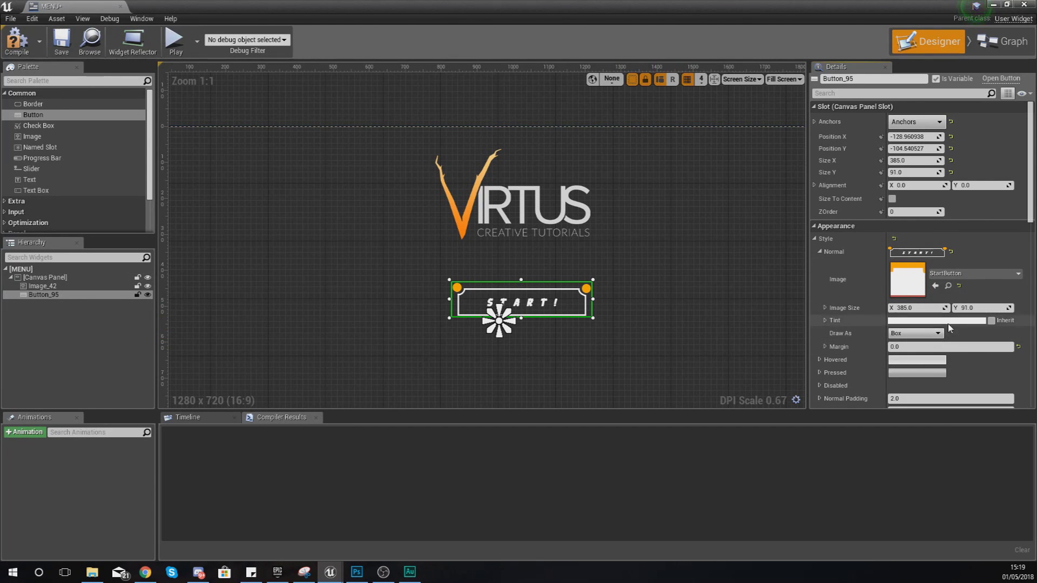
{"action": "scroll", "coordinate": [865, 299], "scroll_direction": "down", "scroll_amount": 2}
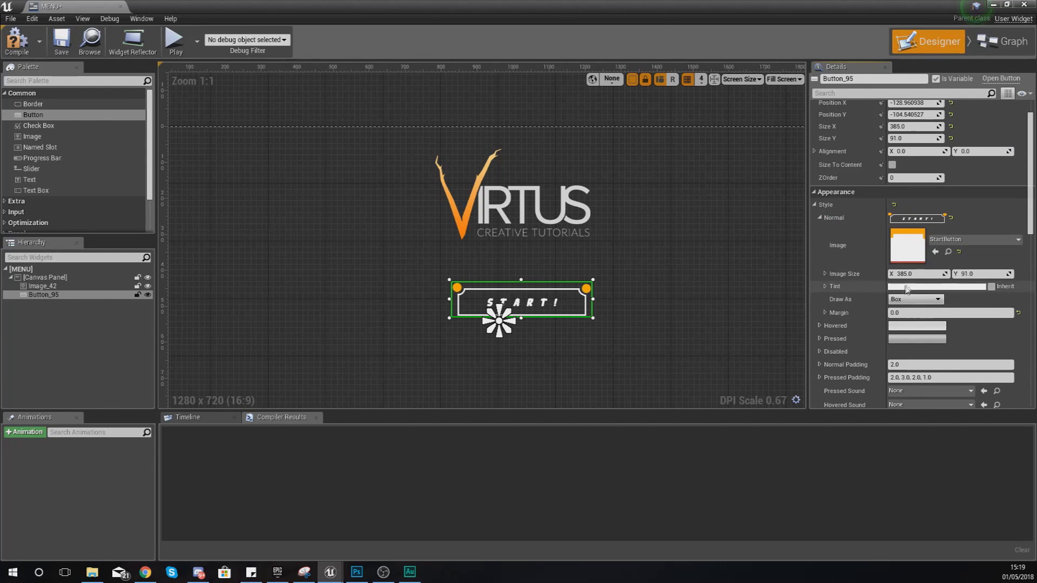
- Assign the StartButtonPressed texture as the Hovered image
{"action": "left_click", "coordinate": [819, 217]}
{"action": "left_click", "coordinate": [819, 231]}
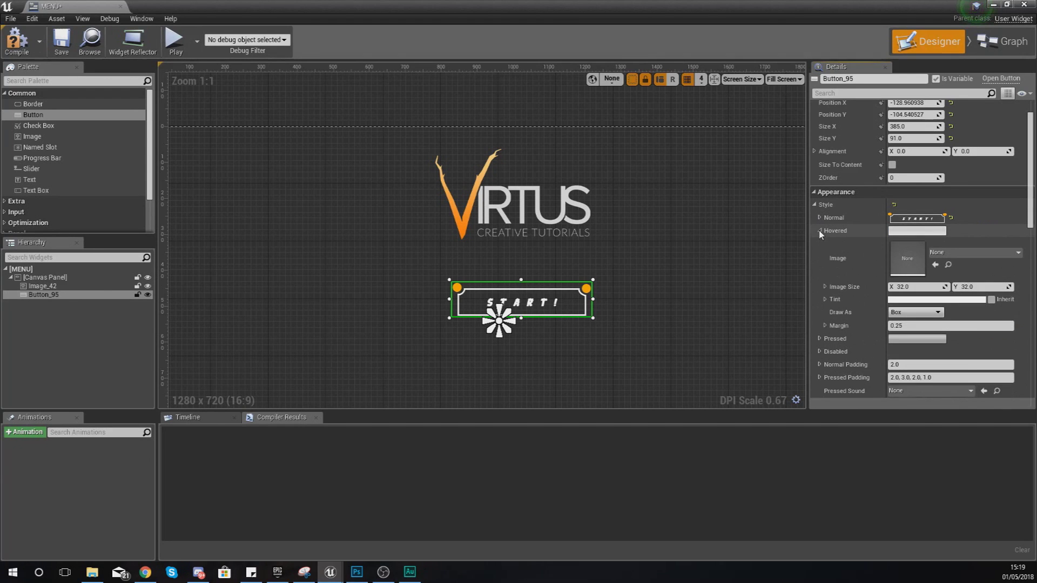
{"action": "left_click", "coordinate": [940, 254]}
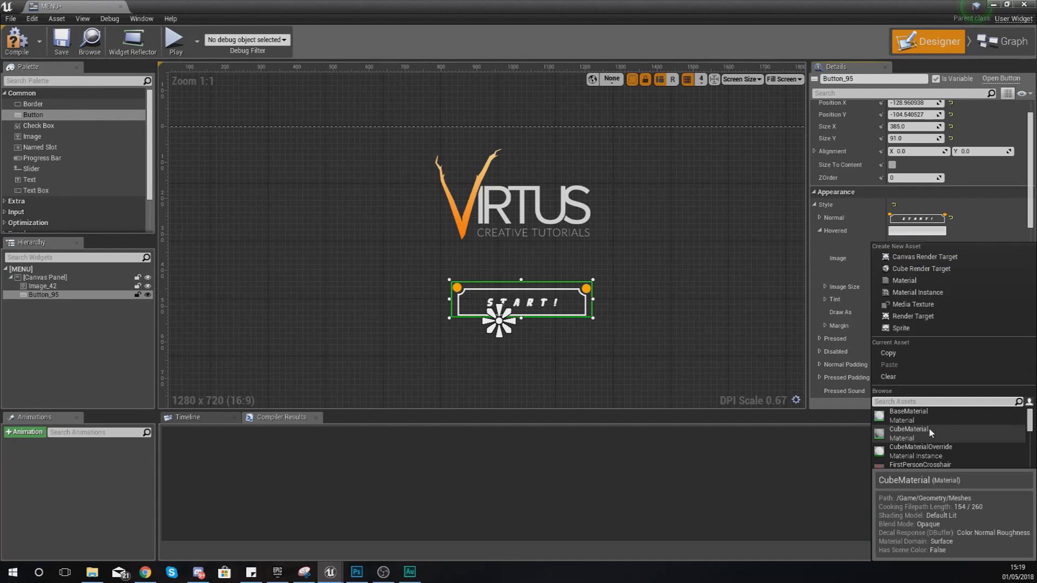
{"action": "type", "text": "startgame"}
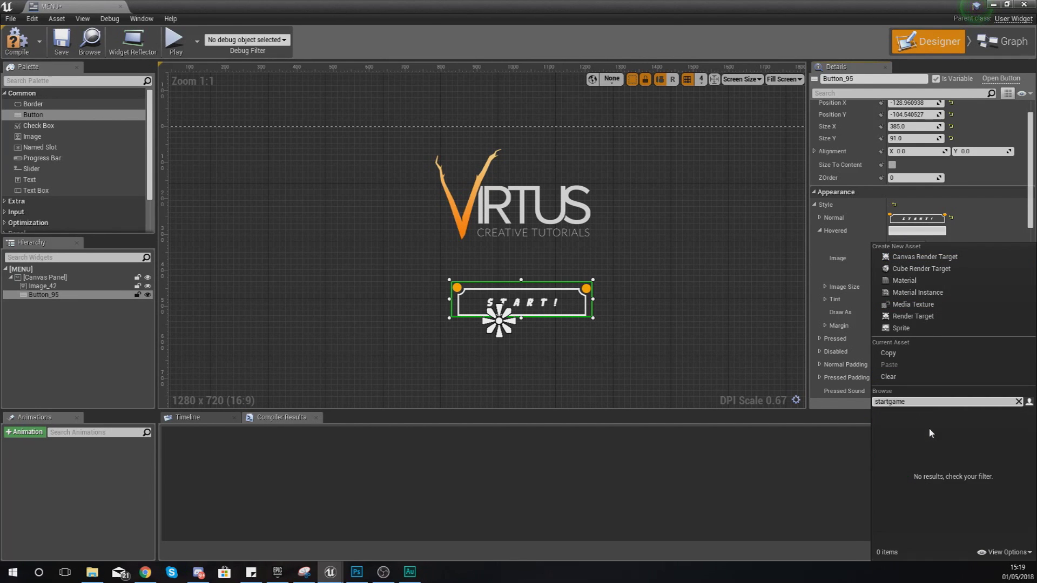
{"action": "key", "text": "BackSpace"}
{"action": "key", "text": "BackSpace"}
{"action": "key", "text": "BackSpace"}
{"action": "key", "text": "BackSpace"}
{"action": "type", "text": "butt"}
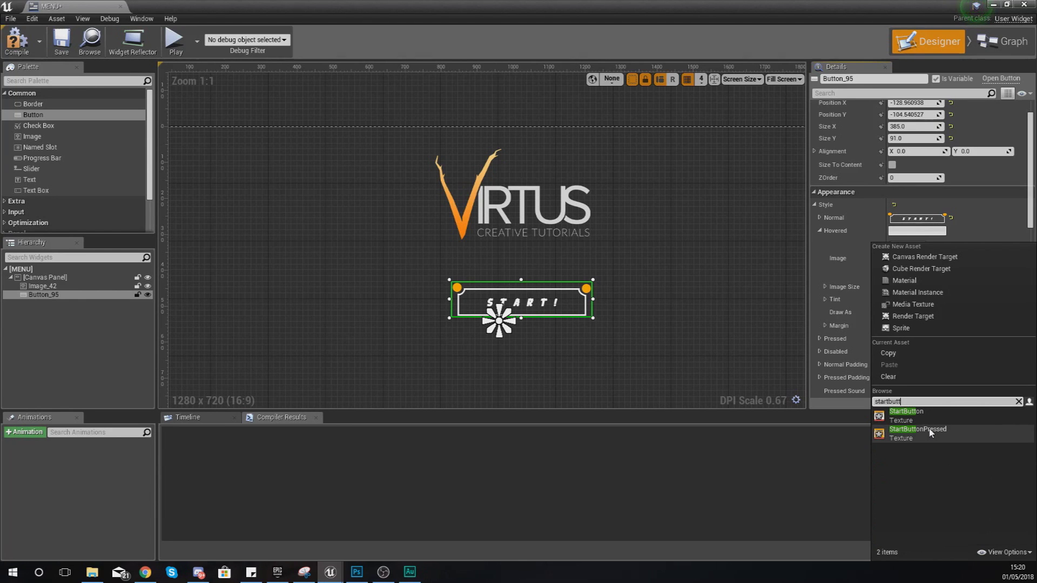
{"action": "left_click", "coordinate": [929, 431]}
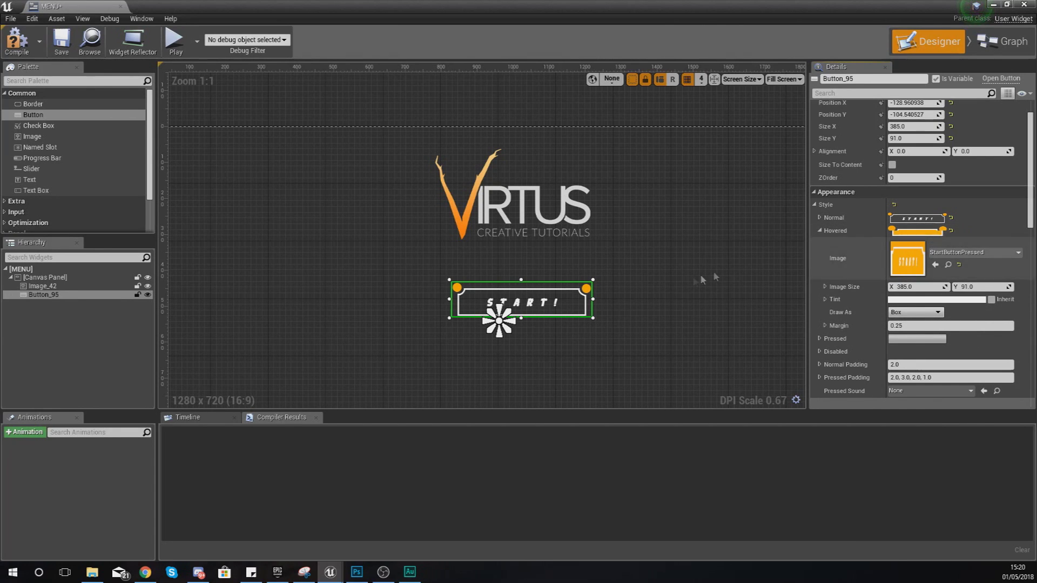
- Set the Hovered image margin to 0.0
{"action": "left_click", "coordinate": [905, 326]}
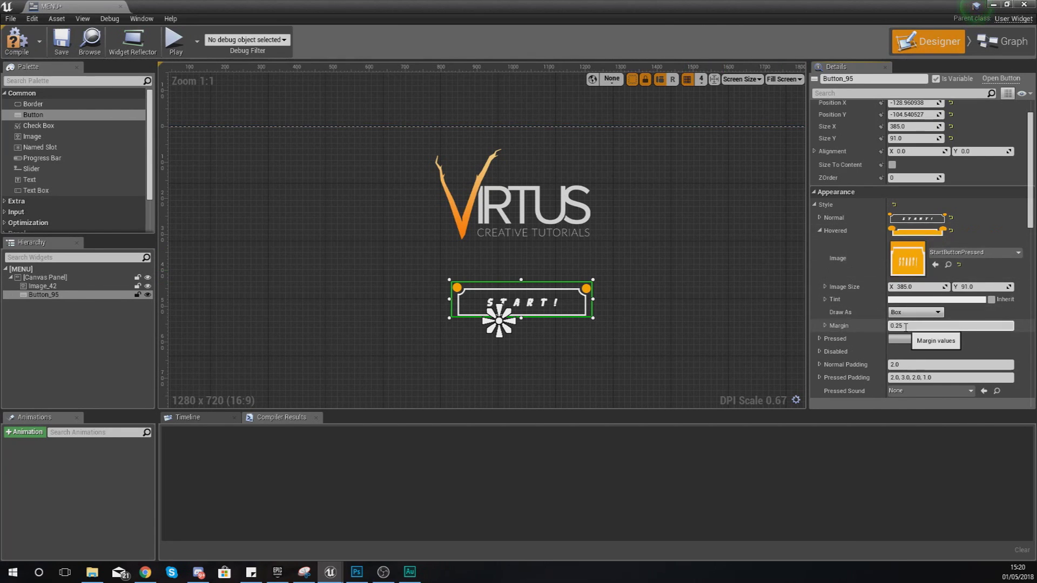
{"action": "type", "text": "0"}
{"action": "key", "text": "Return"}
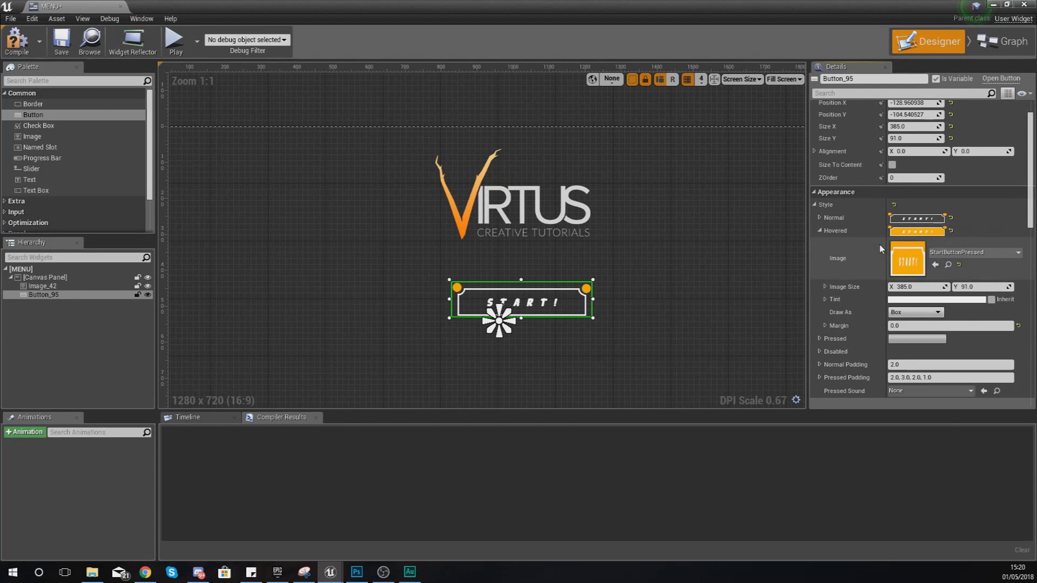
{"action": "left_click", "coordinate": [820, 231]}
- Assign the StartButton texture as the Pressed image
{"action": "left_click", "coordinate": [820, 243]}
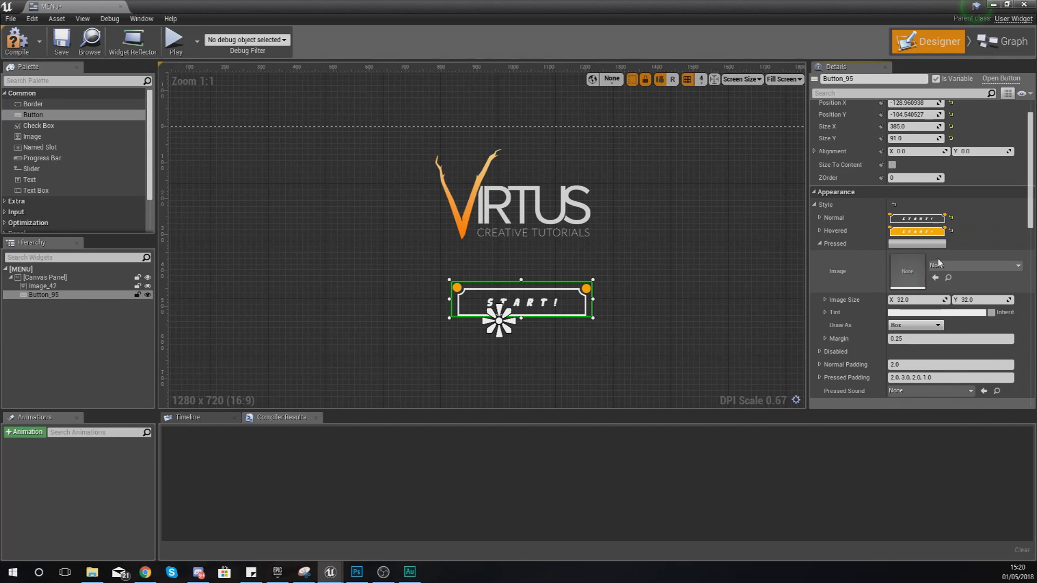
{"action": "left_click", "coordinate": [972, 266]}
{"action": "type", "text": "s"}
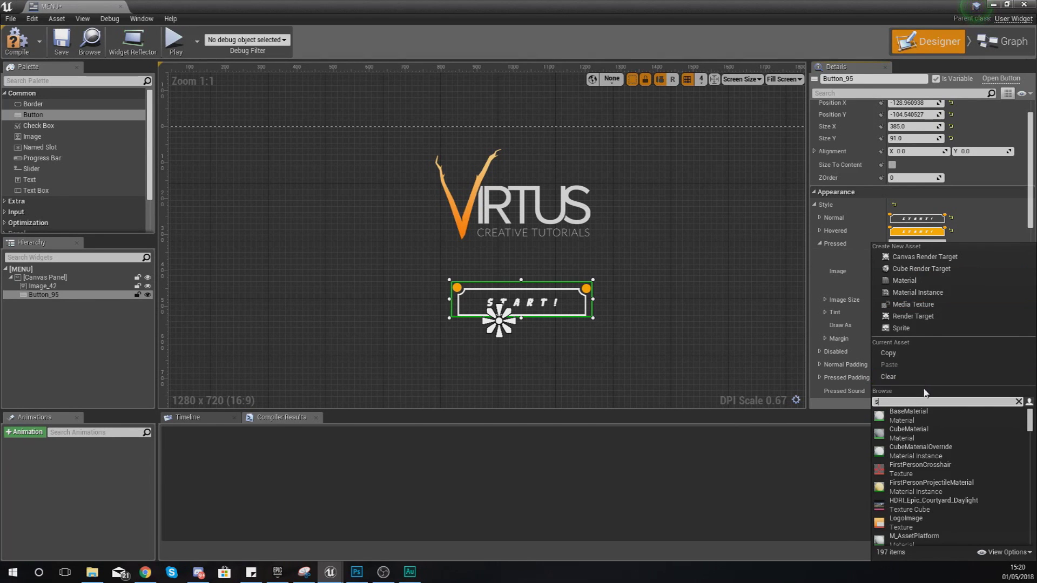
{"action": "type", "text": "tartb"}
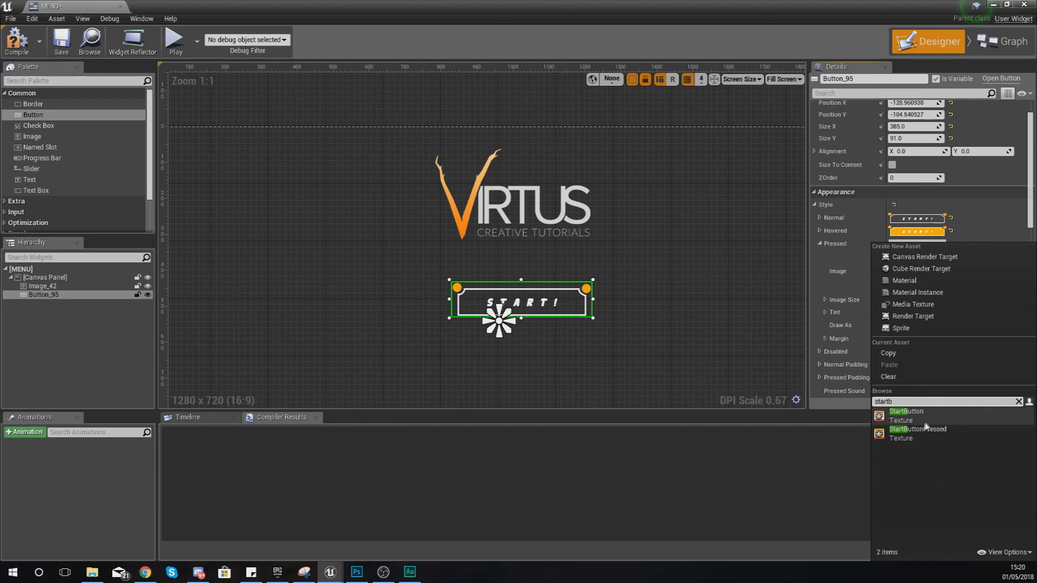
{"action": "left_click", "coordinate": [927, 429]}
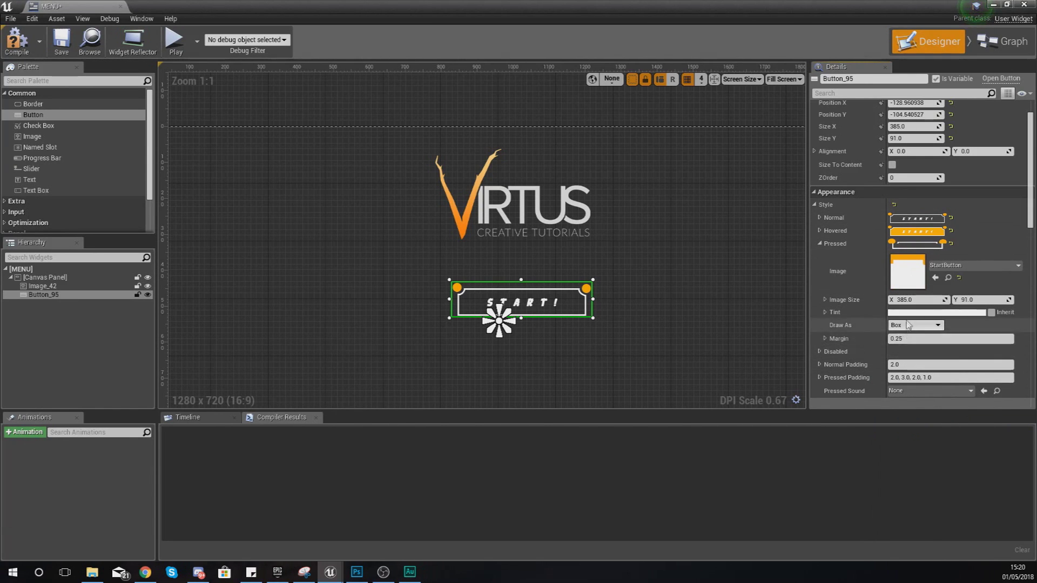
- Set the Pressed image margin to 0.0
{"action": "left_click", "coordinate": [907, 339]}
{"action": "type", "text": "9"}
{"action": "key", "text": "Return"}
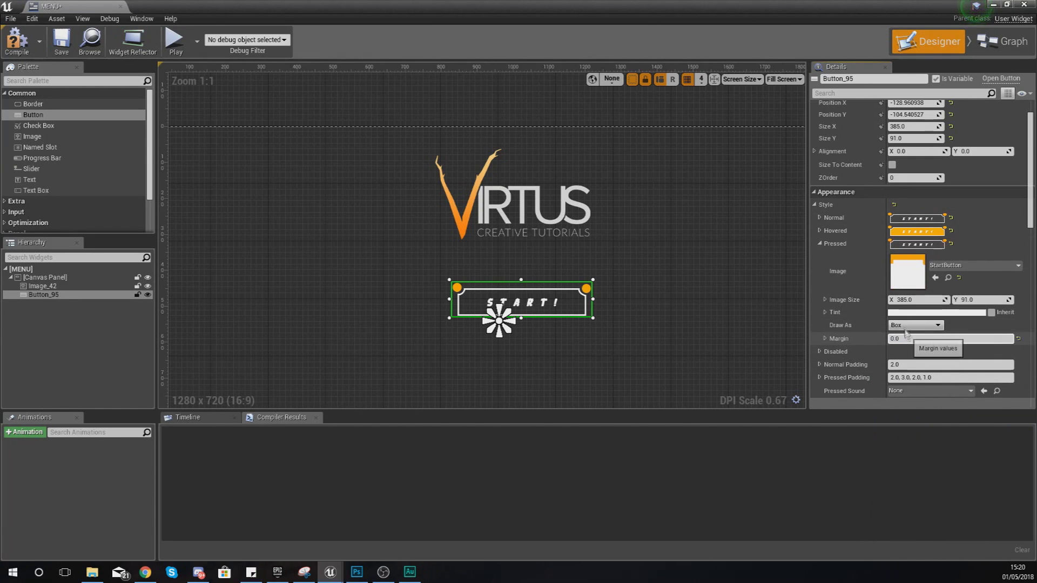
{"action": "left_click", "coordinate": [936, 313]}
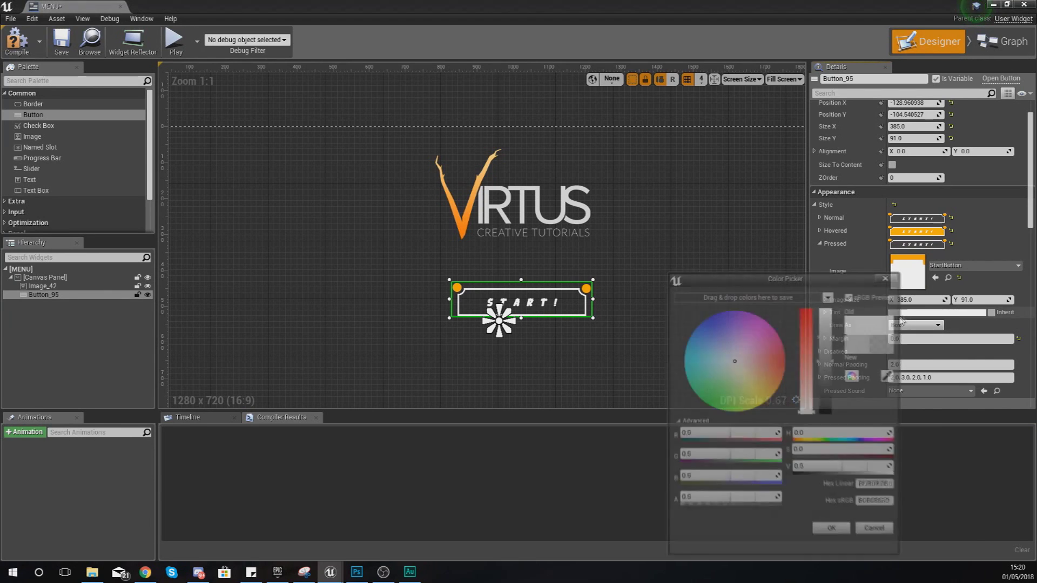
- Tint the Pressed state pale yellow (sRGB FFF4A3) in the Color Picker and accept it
{"action": "left_click", "coordinate": [889, 279]}
{"action": "left_click", "coordinate": [906, 315]}
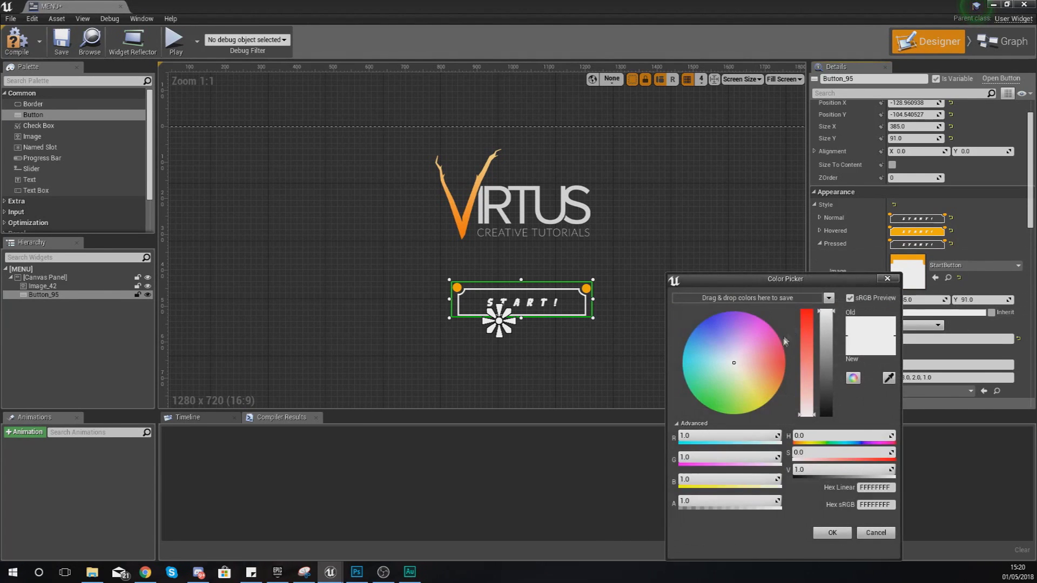
{"action": "left_click_drag", "start_coordinate": [763, 356], "coordinate": [755, 389]}
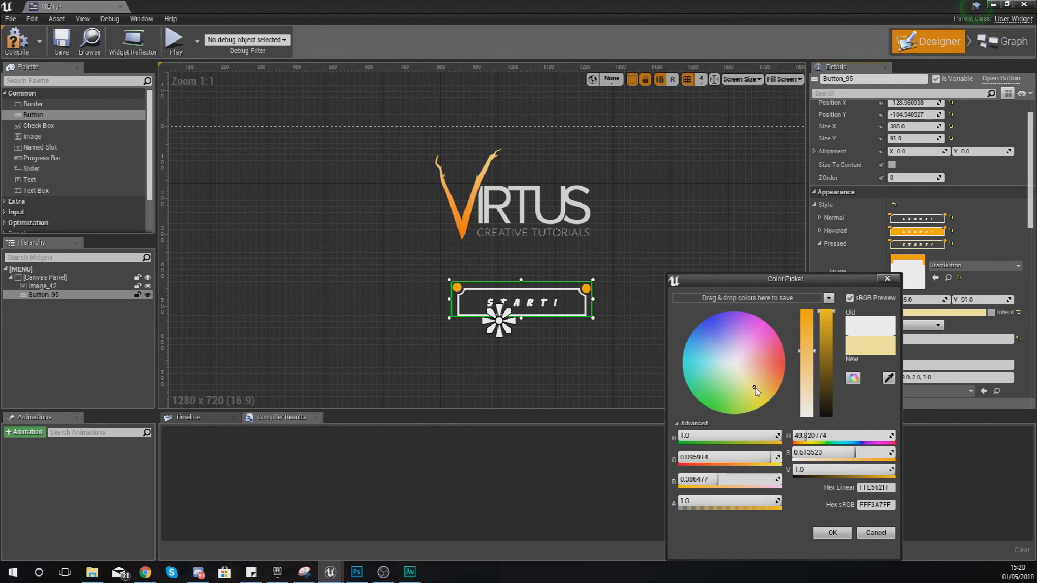
{"action": "left_click_drag", "start_coordinate": [801, 288], "coordinate": [688, 273]}
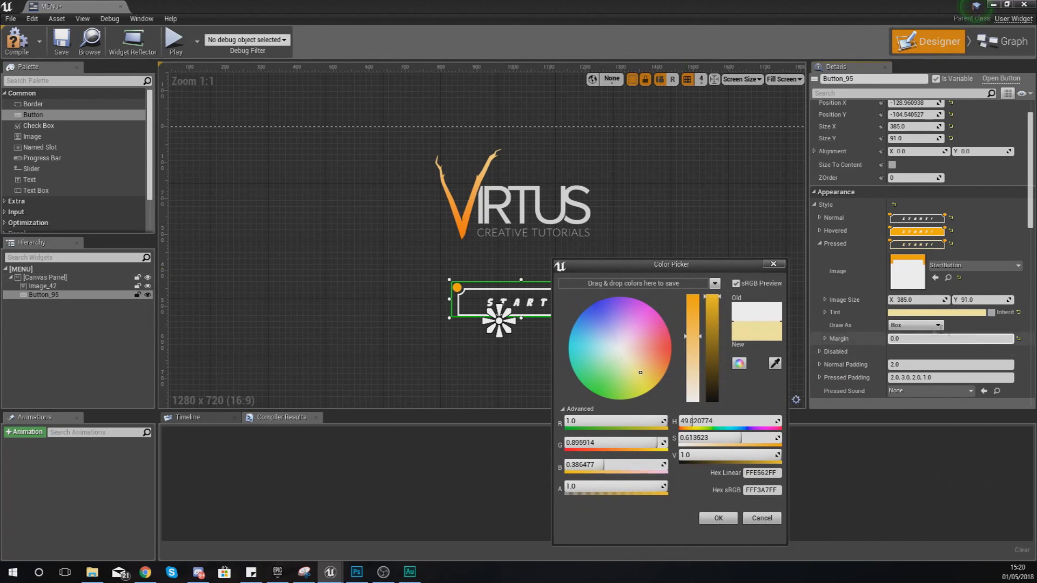
{"action": "left_click_drag", "start_coordinate": [633, 353], "coordinate": [637, 370]}
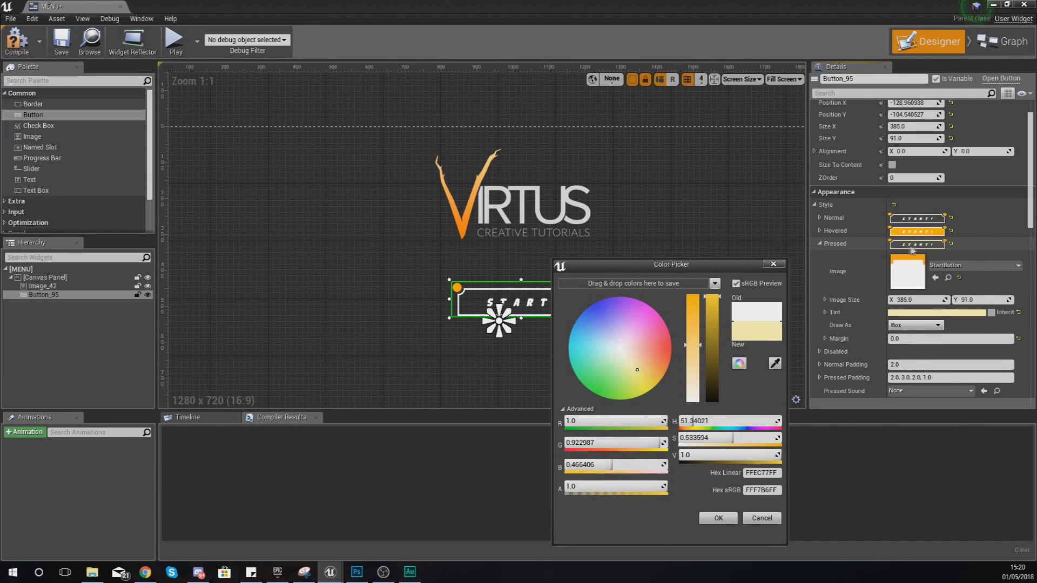
{"action": "left_click", "coordinate": [642, 363]}
{"action": "left_click_drag", "start_coordinate": [643, 364], "coordinate": [641, 373]}
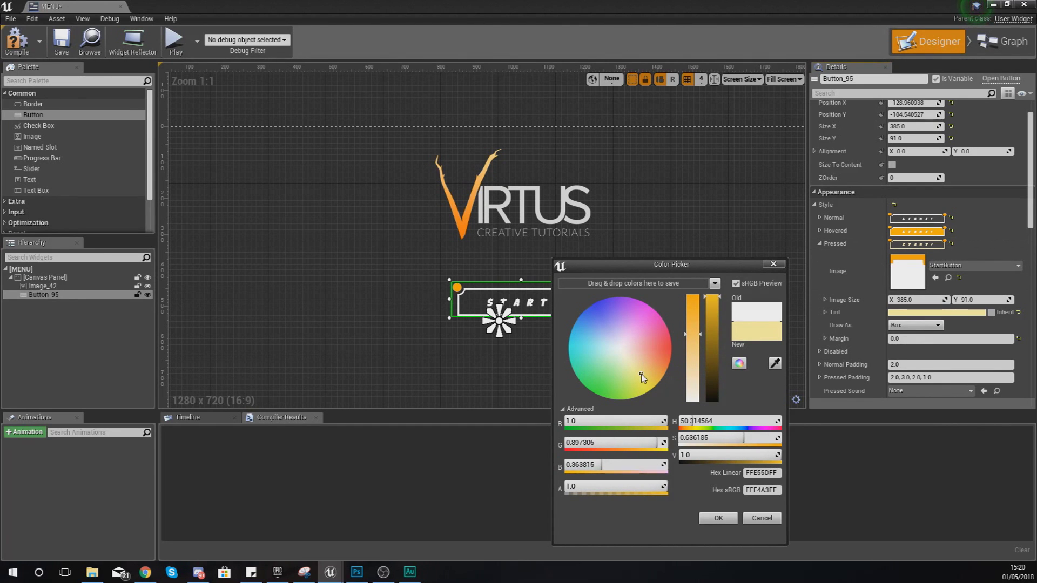
{"action": "left_click", "coordinate": [720, 519]}
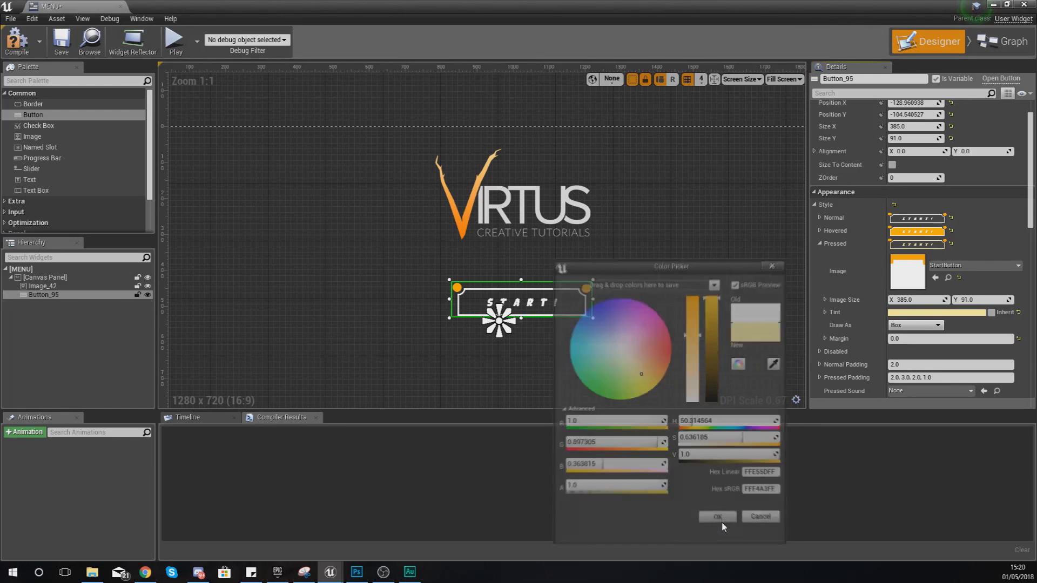
- Compile and save the MENU widget, then close its editor
{"action": "left_click", "coordinate": [22, 53]}
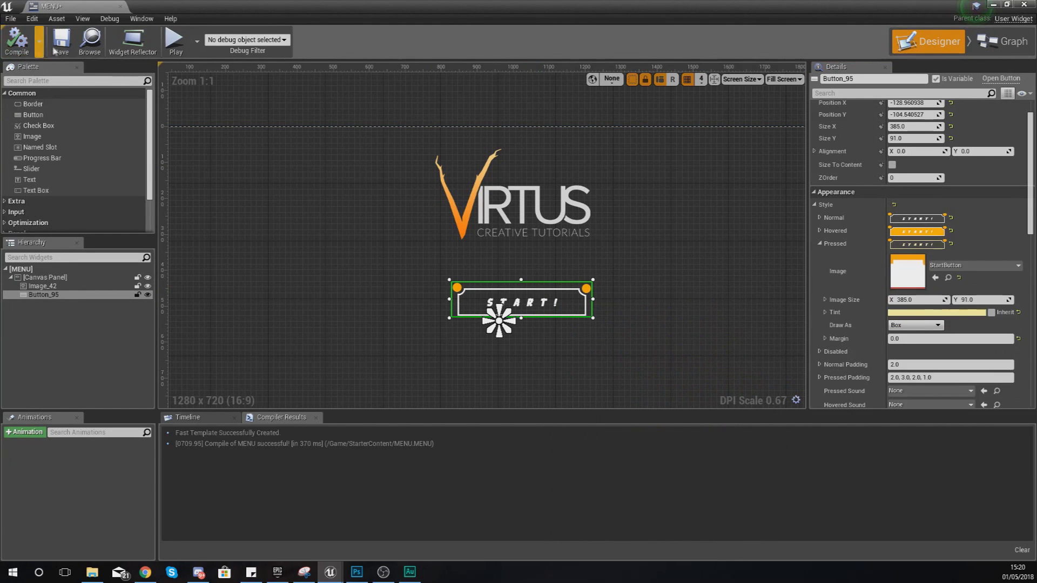
{"action": "left_click", "coordinate": [71, 52]}
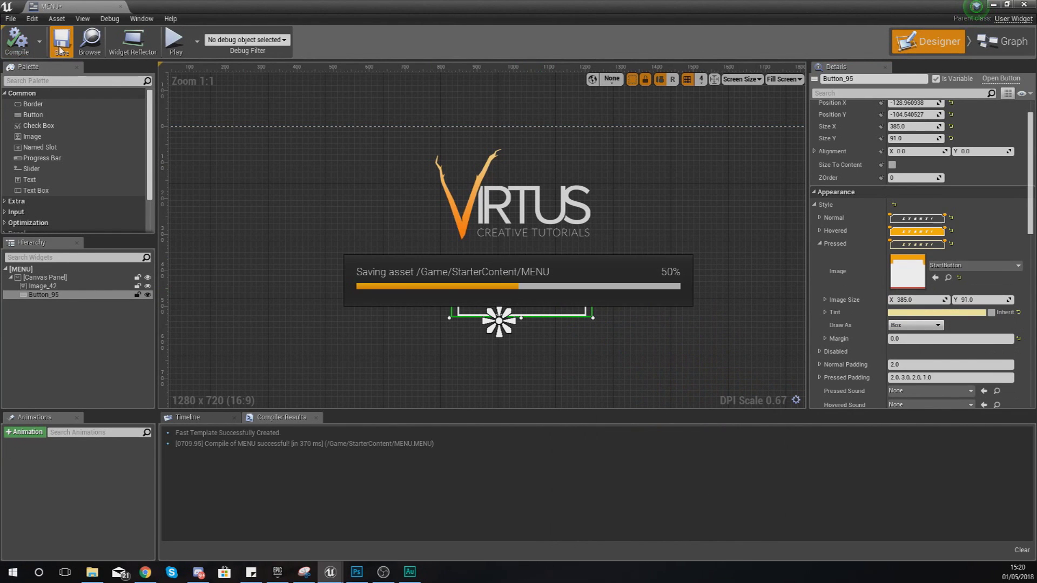
{"action": "left_click", "coordinate": [121, 6]}
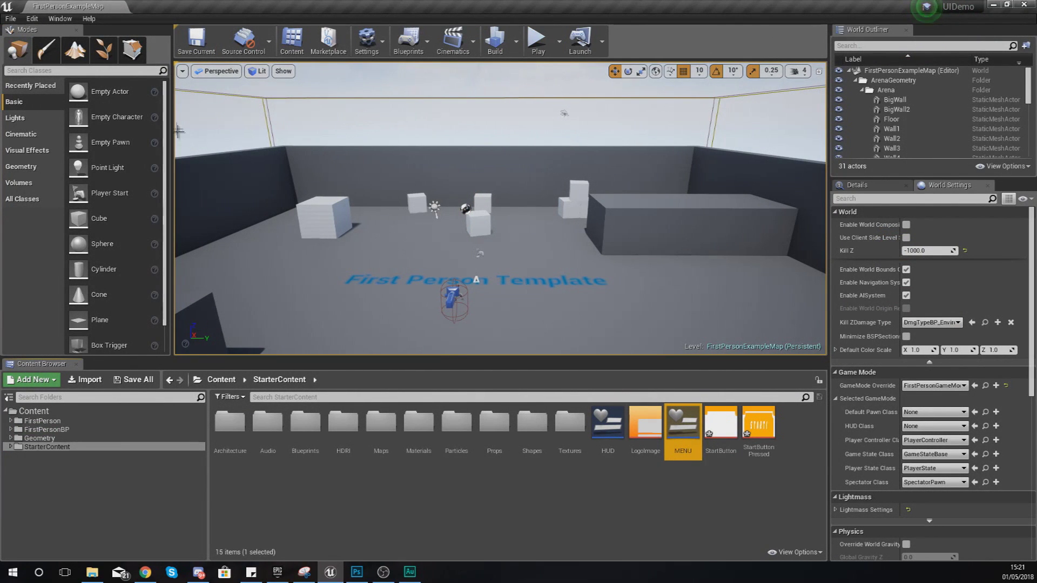
- Open MenuLevel, saving the two edited button textures, and launch a test play
{"action": "left_click", "coordinate": [11, 18]}
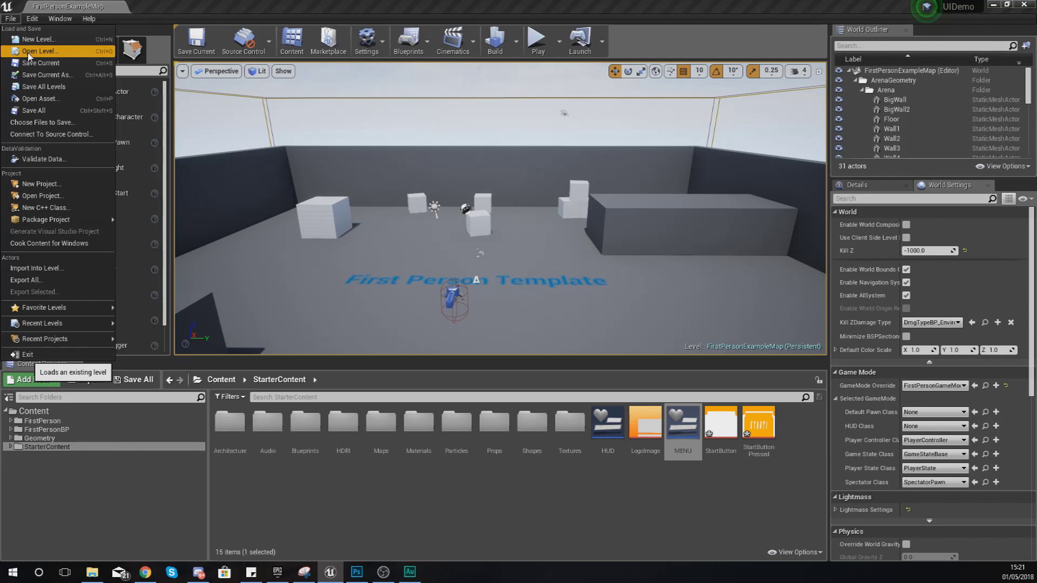
{"action": "left_click", "coordinate": [32, 51]}
{"action": "double_click", "coordinate": [493, 154]}
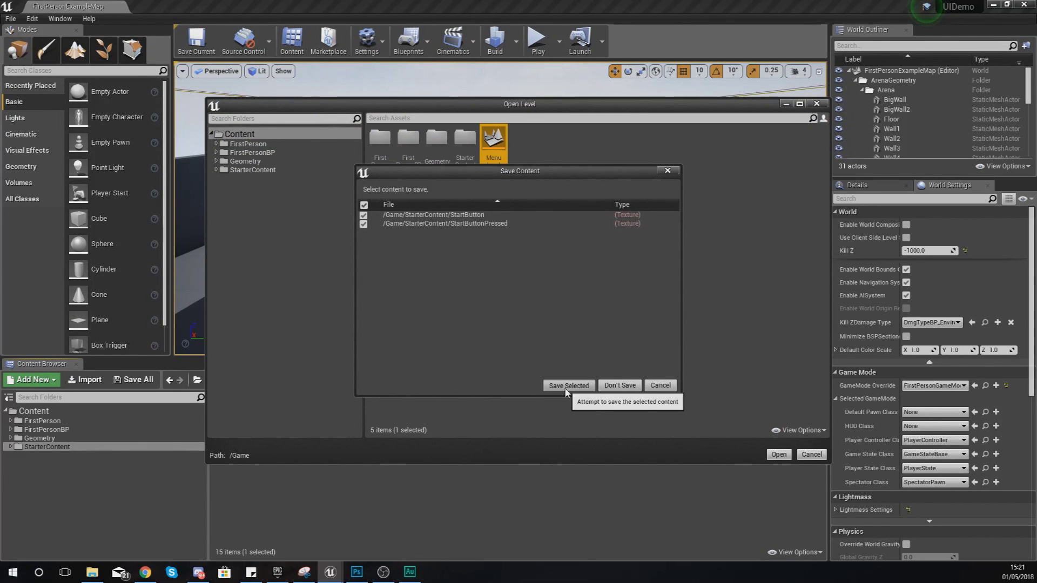
{"action": "left_click", "coordinate": [567, 386]}
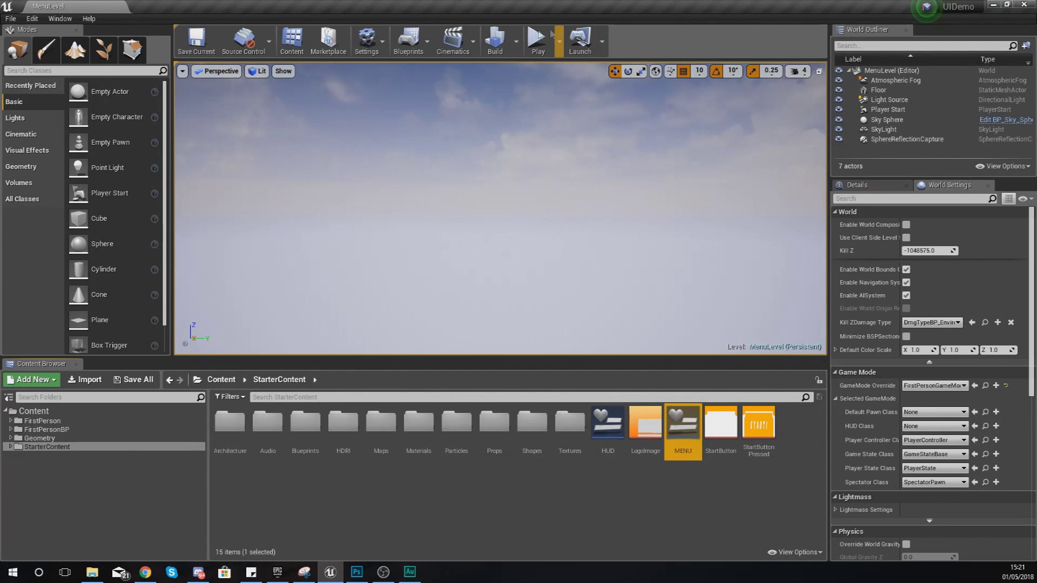
{"action": "left_click", "coordinate": [550, 34]}
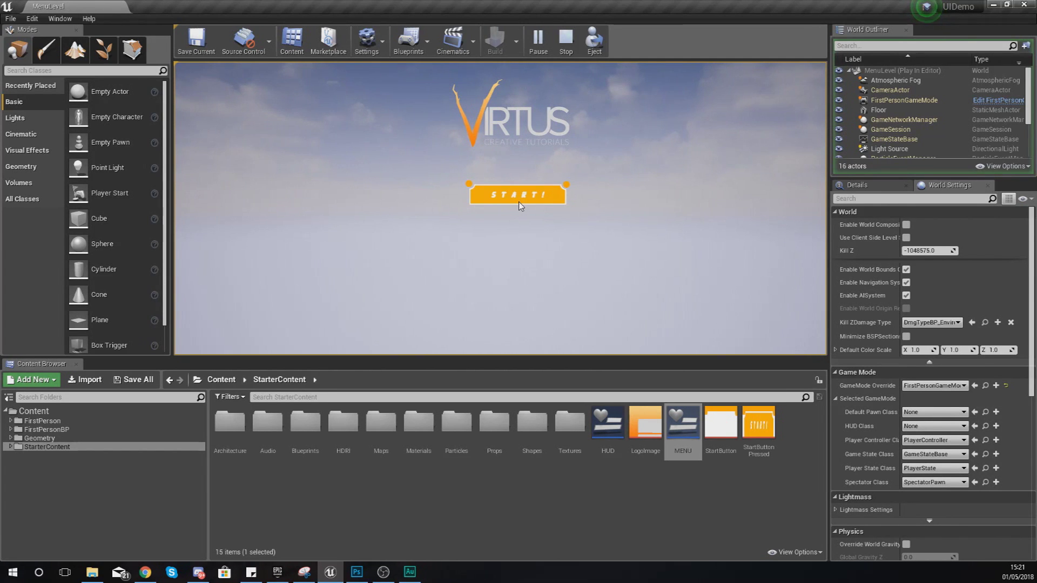
{"action": "left_click", "coordinate": [522, 167]}
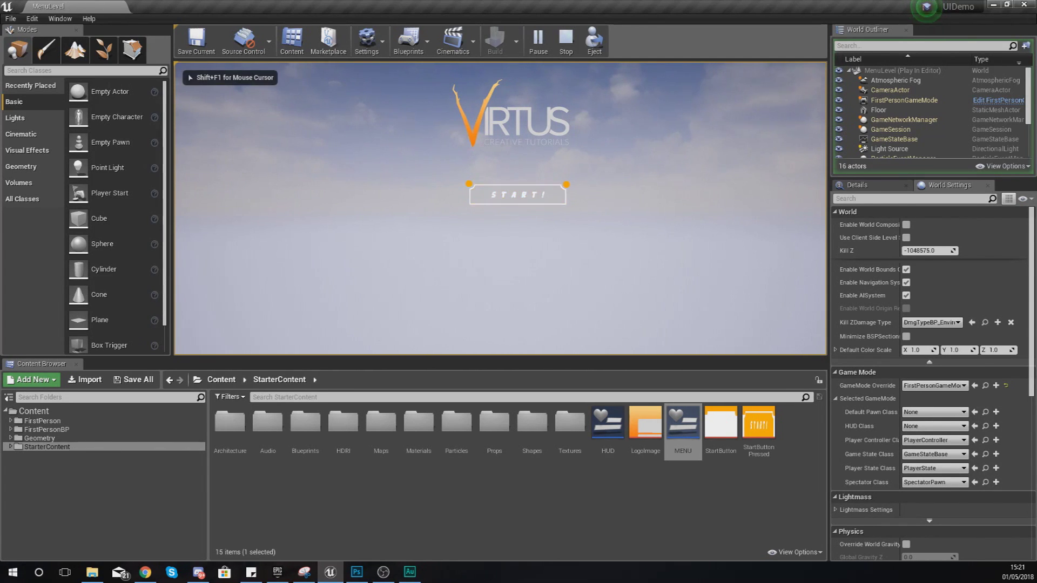
{"action": "key", "text": "Escape"}
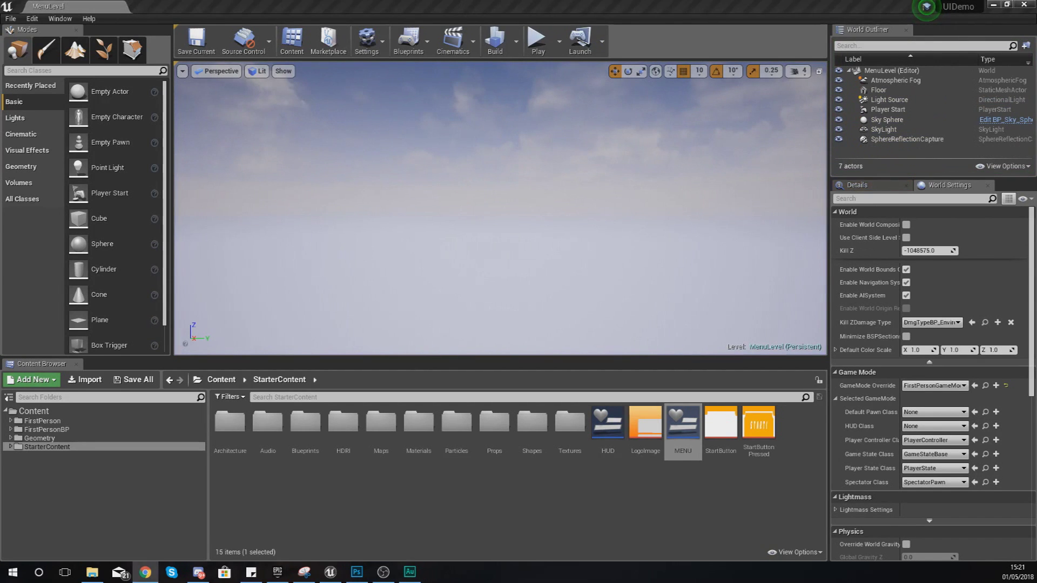